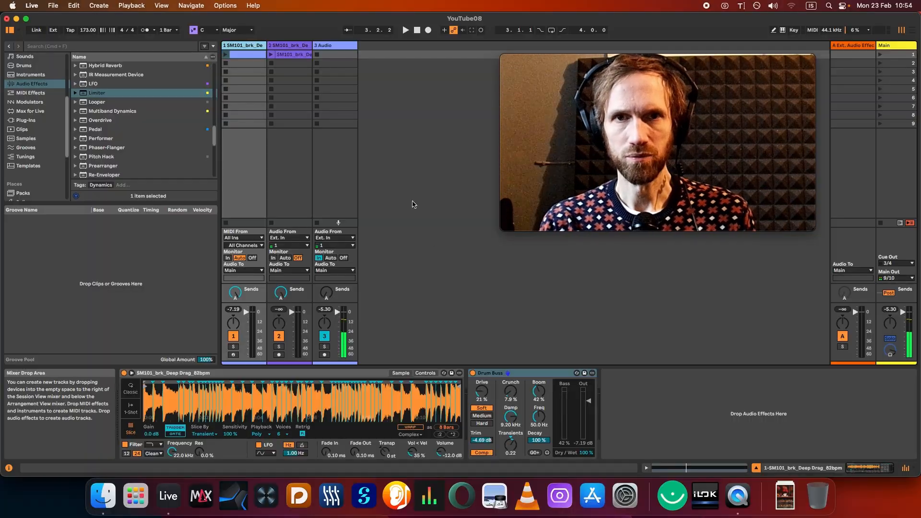
Lower the second track's break clip gain to -8.8 dB and audition the clip.
{"action": "left_click", "coordinate": [298, 55]}
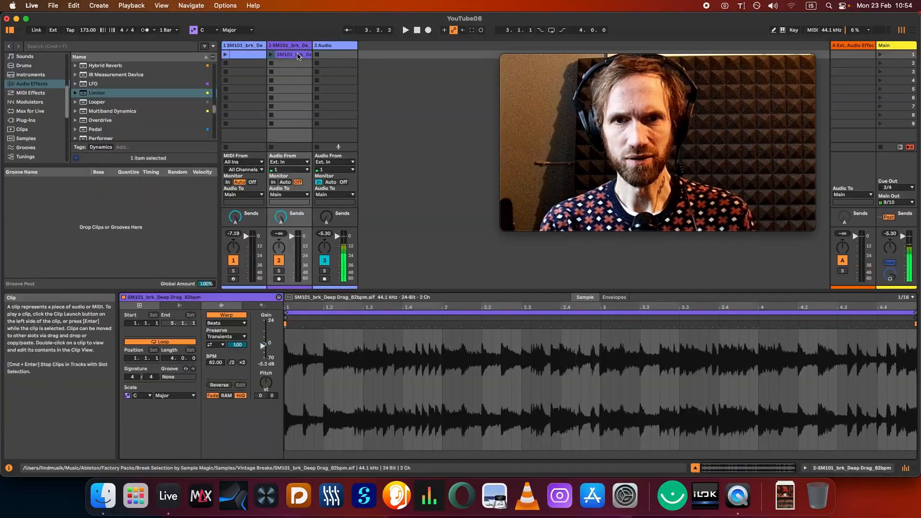
{"action": "left_click_drag", "start_coordinate": [263, 346], "coordinate": [263, 351]}
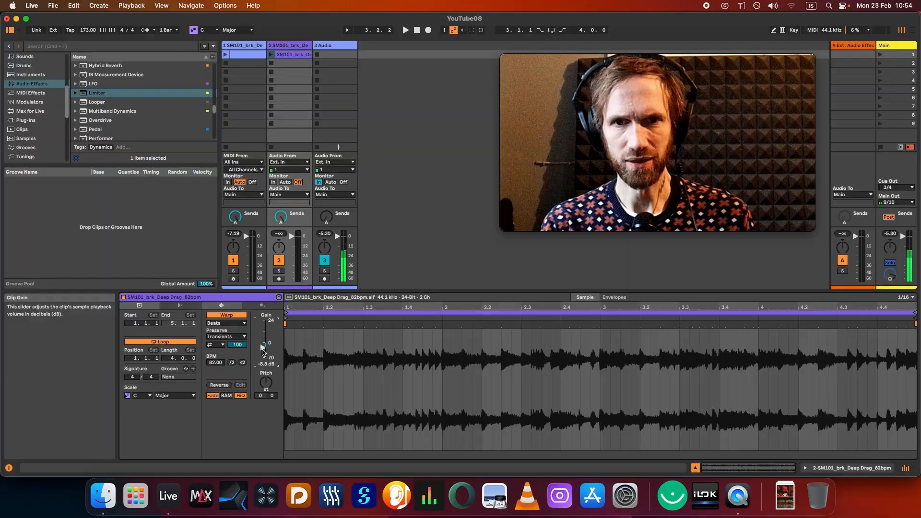
{"action": "left_click", "coordinate": [271, 54]}
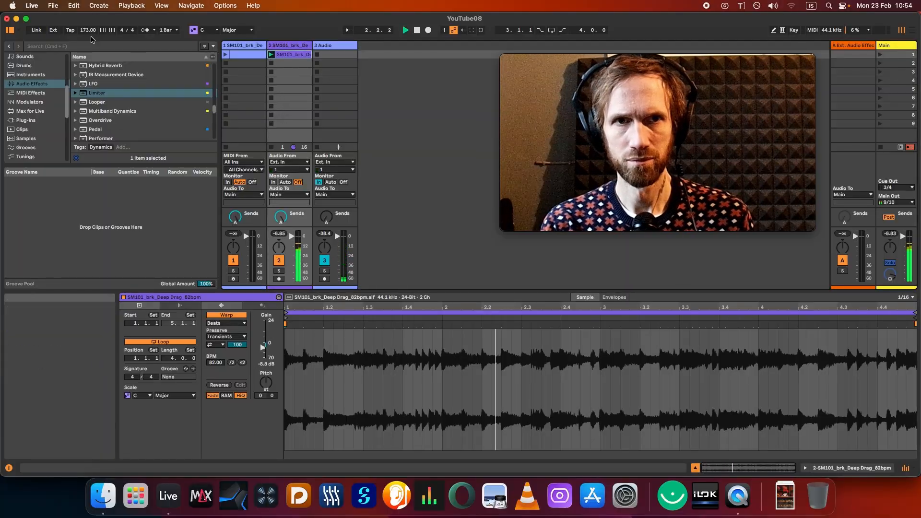
{"action": "left_click", "coordinate": [418, 30]}
Halve the break clip's tempo to 41 BPM and listen to it.
{"action": "left_click", "coordinate": [231, 362]}
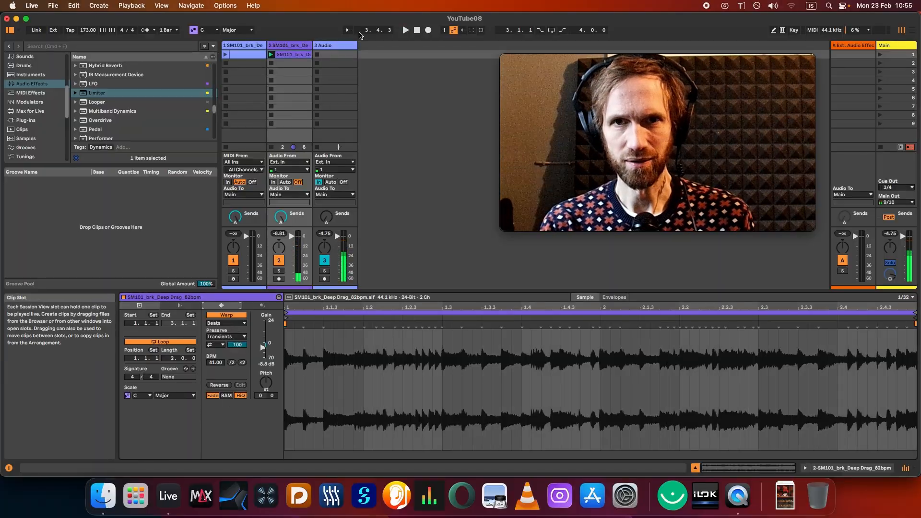
{"action": "key", "text": "space"}
{"action": "key", "text": "space"}
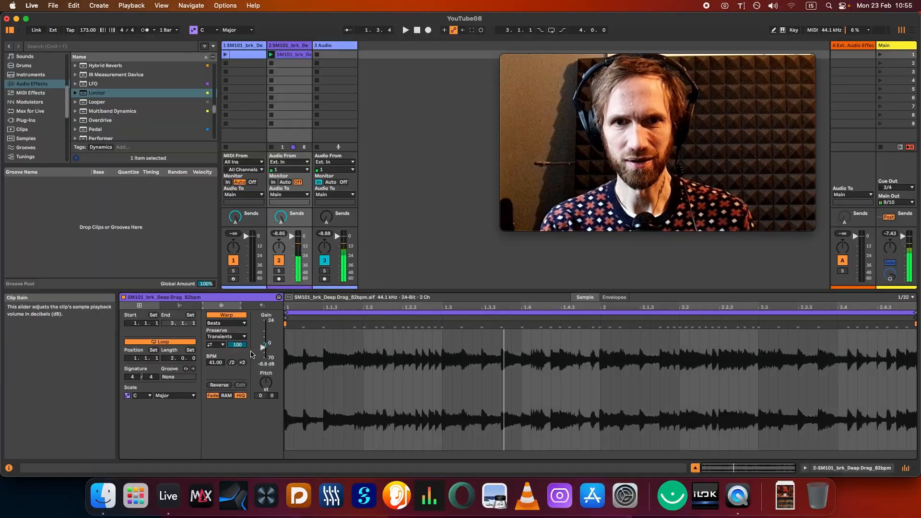
Double the break clip's tempo twice to 164 BPM and audition it.
{"action": "left_click", "coordinate": [241, 362]}
{"action": "left_click", "coordinate": [241, 363]}
{"action": "left_click", "coordinate": [405, 30]}
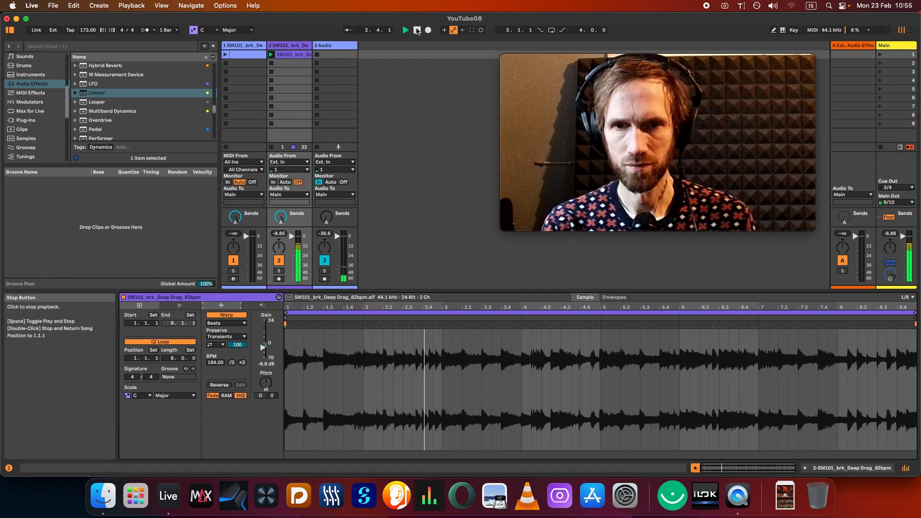
{"action": "left_click", "coordinate": [417, 31]}
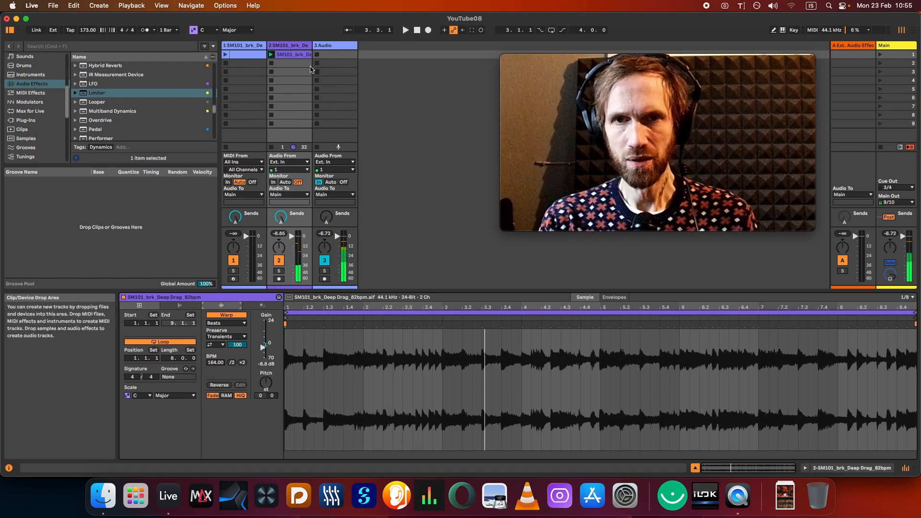
Locate Simpler among the instruments and display the first track's device chain.
{"action": "left_click", "coordinate": [30, 74]}
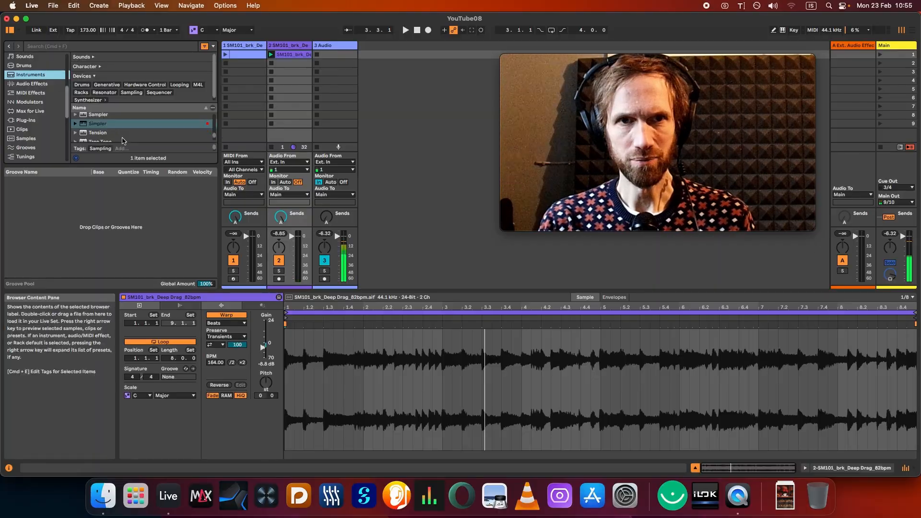
{"action": "scroll", "coordinate": [123, 140], "scroll_direction": "up", "scroll_amount": 2}
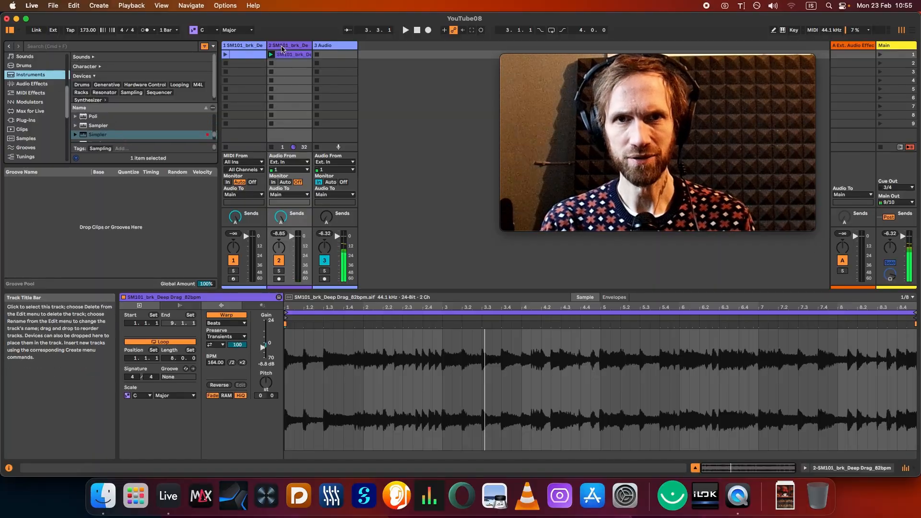
{"action": "left_click", "coordinate": [257, 46]}
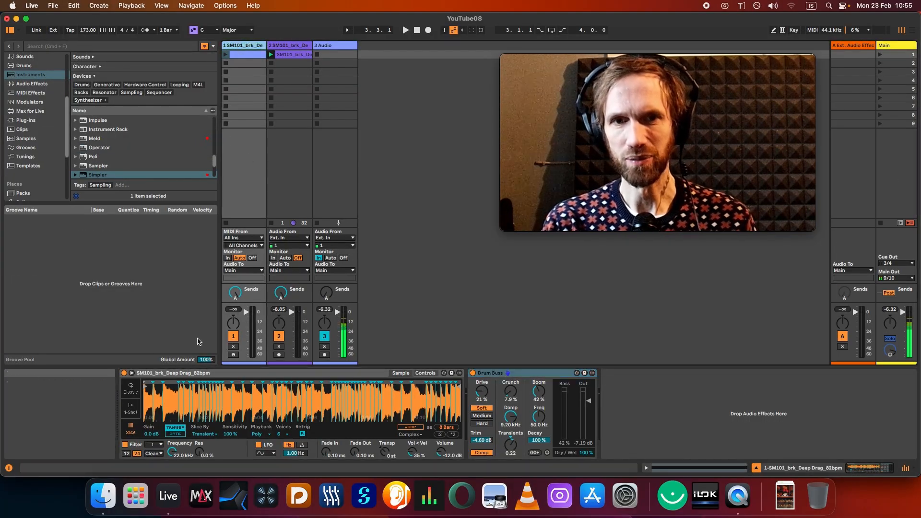
Try Simpler's Classic mode, return it to Slice mode, and set its Voices to 2.
{"action": "left_click", "coordinate": [130, 389]}
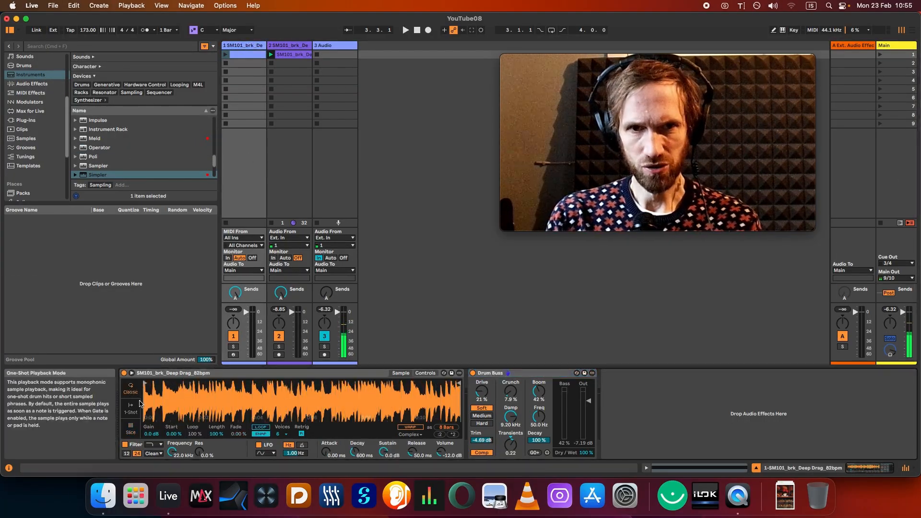
{"action": "left_click", "coordinate": [129, 430]}
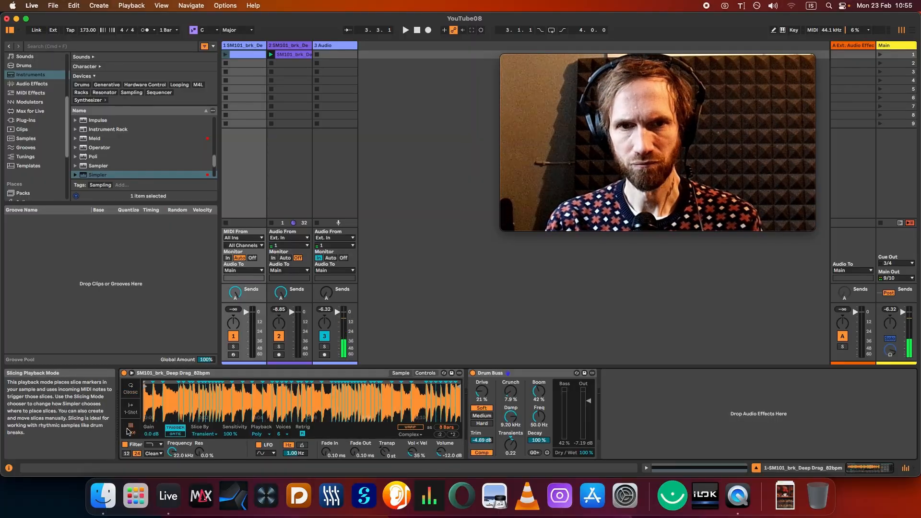
{"action": "left_click", "coordinate": [279, 434]}
{"action": "left_click", "coordinate": [279, 332]}
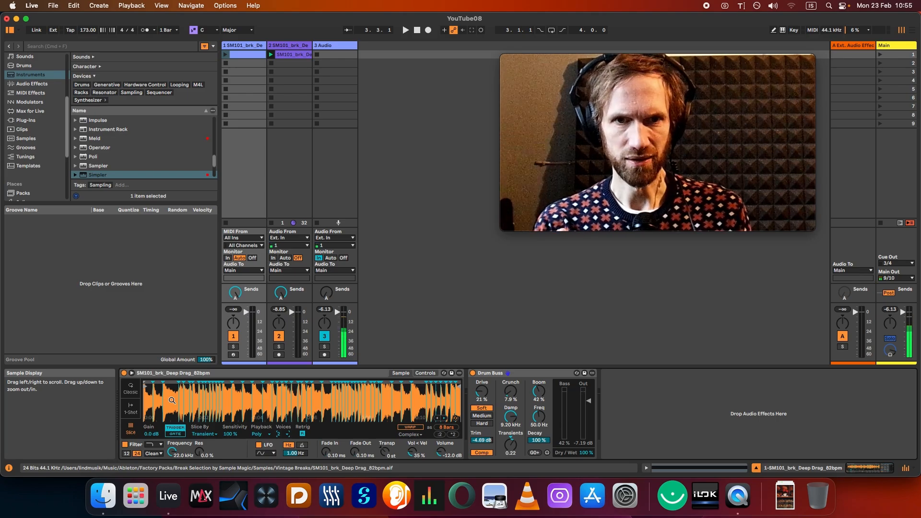
Play the first track's MIDI clip with the second track stopped, inspecting the clip and its device chain, and stop playback.
{"action": "left_click", "coordinate": [245, 55]}
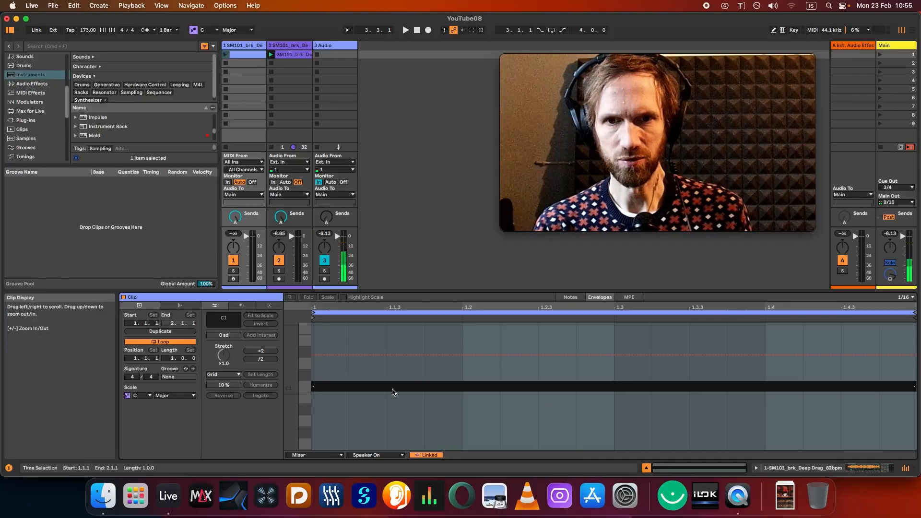
{"action": "left_click", "coordinate": [232, 47]}
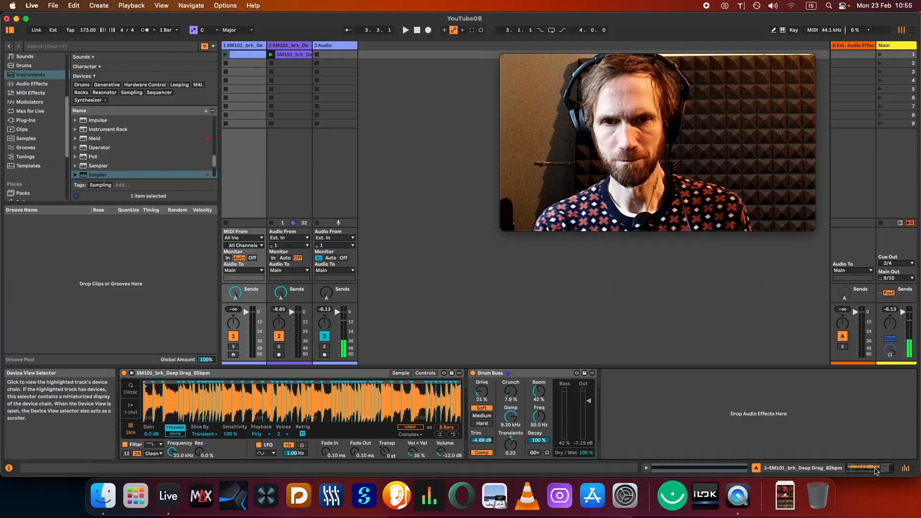
{"action": "left_click", "coordinate": [226, 55]}
{"action": "left_click", "coordinate": [271, 223]}
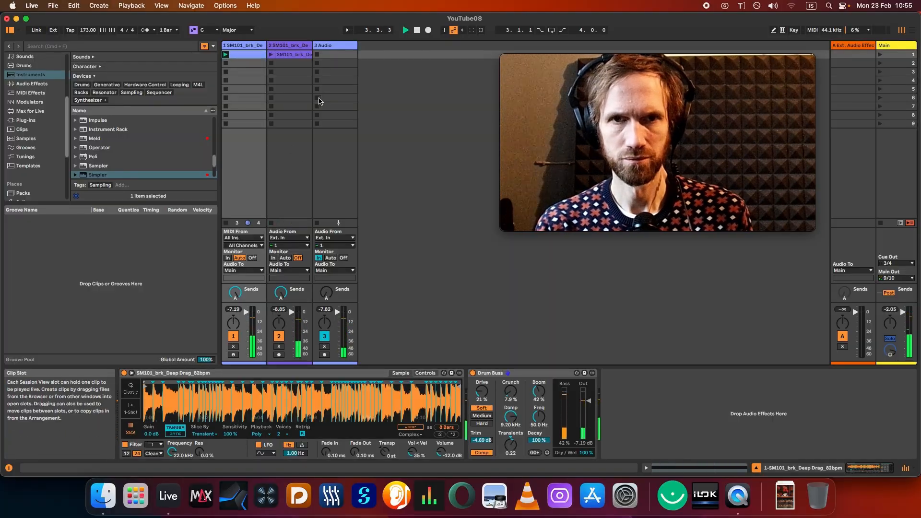
{"action": "left_click", "coordinate": [253, 57]}
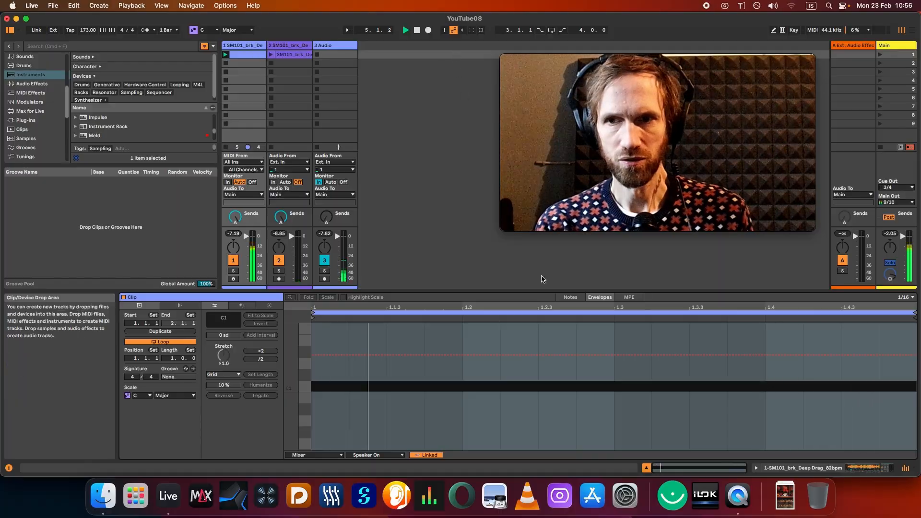
{"action": "left_click", "coordinate": [834, 469]}
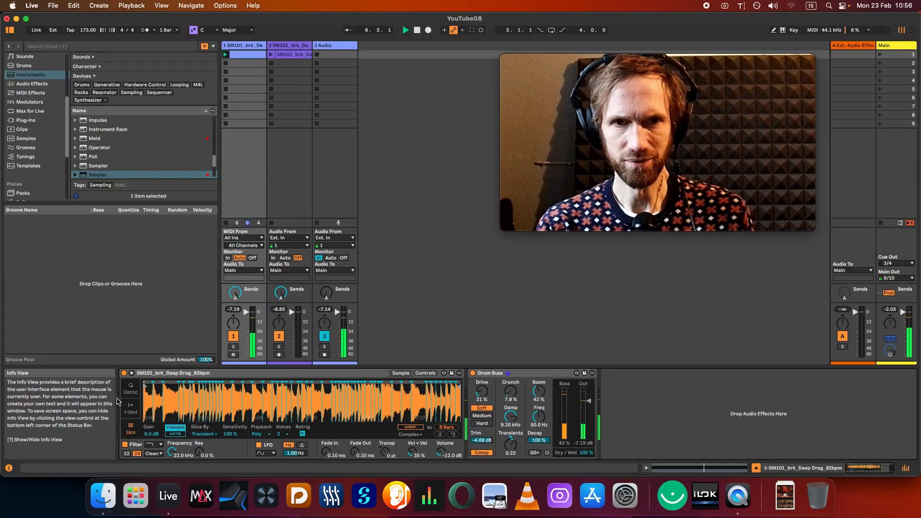
{"action": "left_click", "coordinate": [417, 31]}
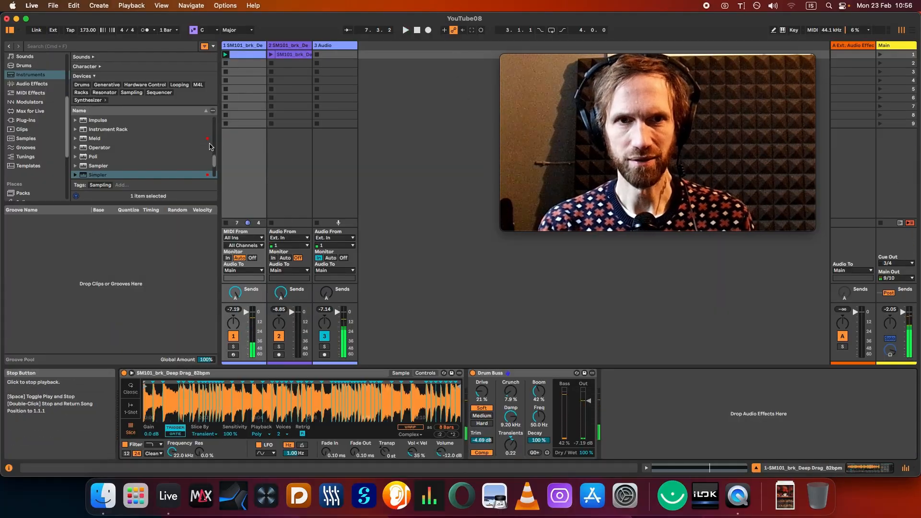
Add the Random MIDI effect before Simpler with Chance at 75% and Choices at 24, and audition the result.
{"action": "scroll", "coordinate": [43, 130], "scroll_direction": "up", "scroll_amount": 5}
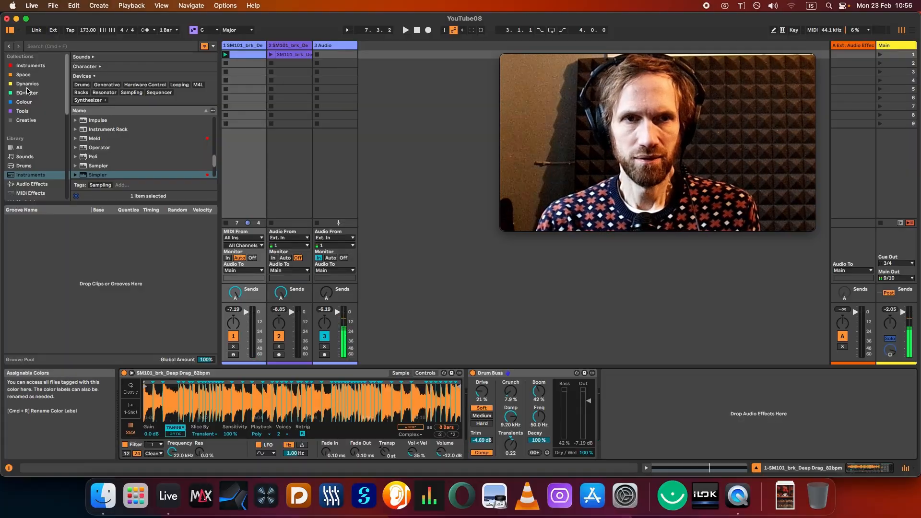
{"action": "scroll", "coordinate": [24, 178], "scroll_direction": "down", "scroll_amount": 2}
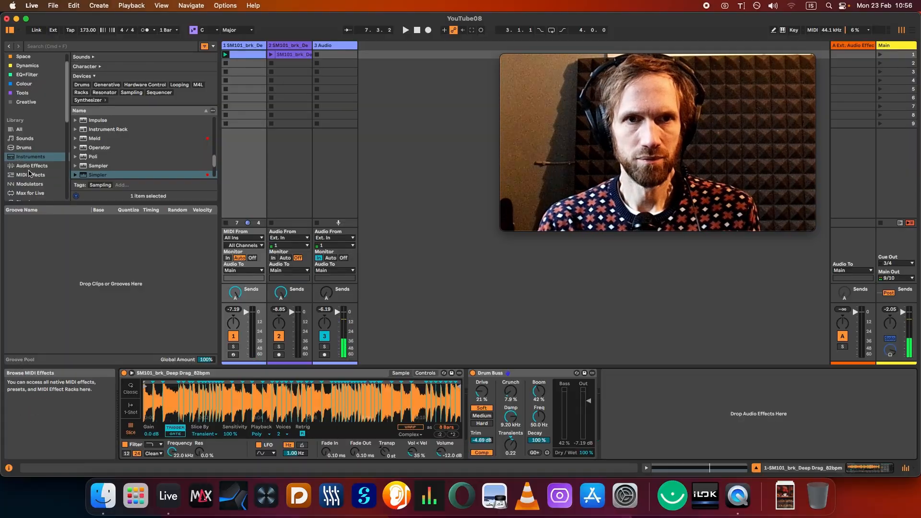
{"action": "left_click", "coordinate": [30, 175]}
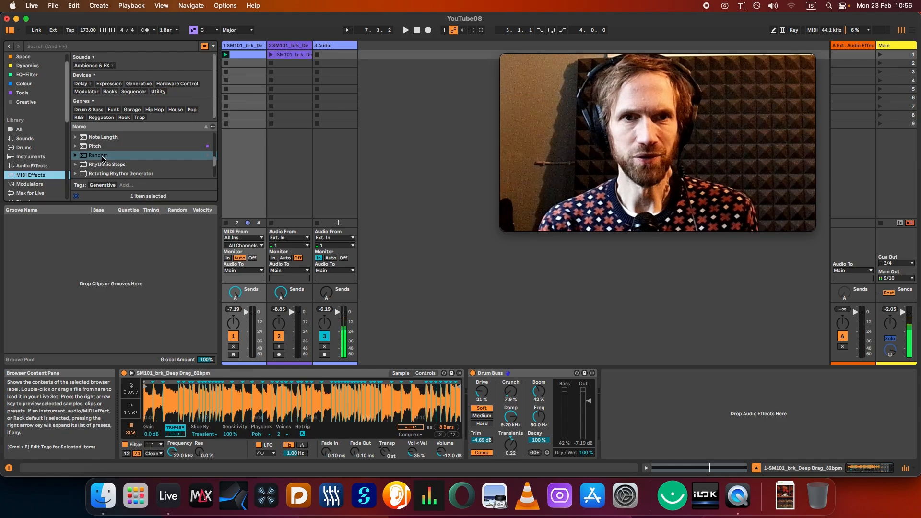
{"action": "double_click", "coordinate": [102, 156]}
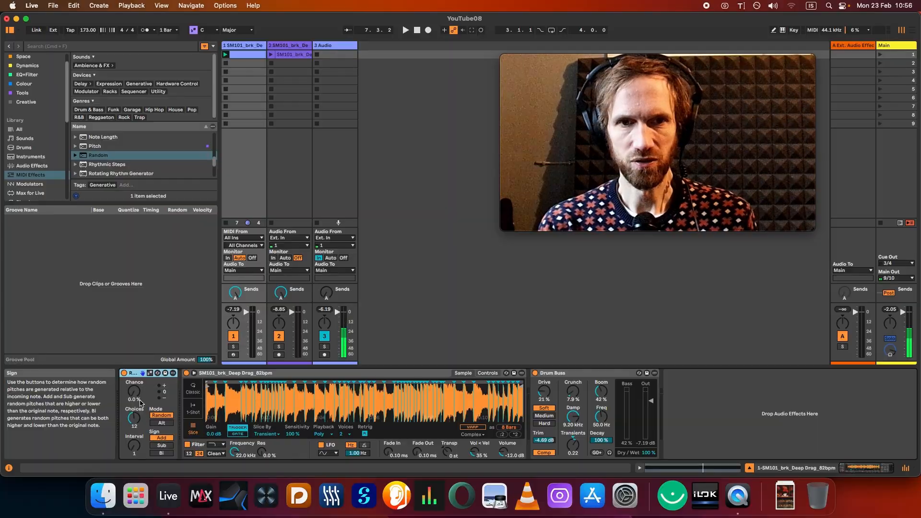
{"action": "left_click_drag", "start_coordinate": [136, 397], "coordinate": [136, 395]}
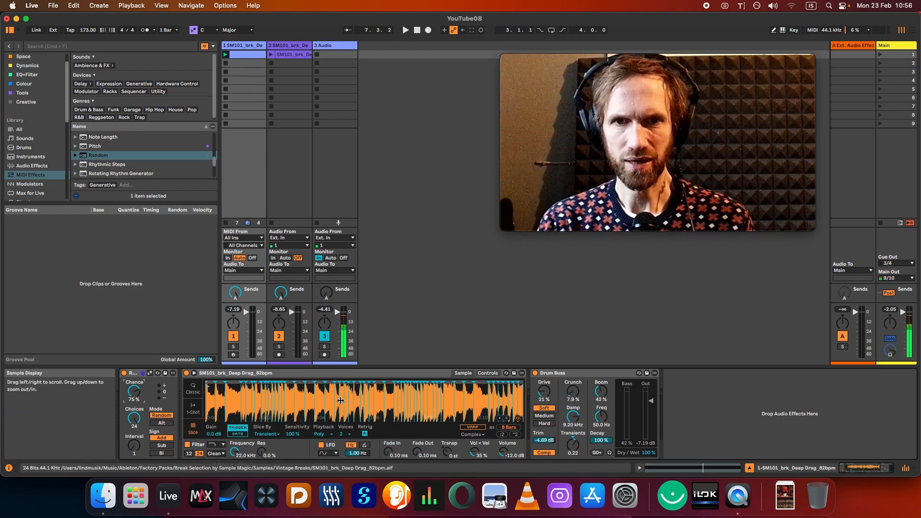
{"action": "left_click", "coordinate": [405, 30]}
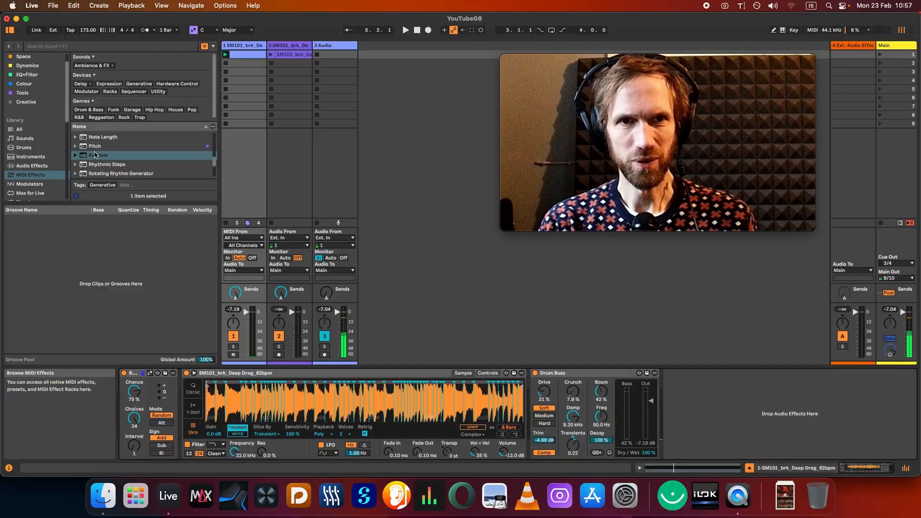
Insert the Arpeggiator MIDI effect before Random on the first track and audition the pattern.
{"action": "scroll", "coordinate": [91, 153], "scroll_direction": "up", "scroll_amount": 5}
{"action": "left_click_drag", "start_coordinate": [91, 137], "coordinate": [126, 381]}
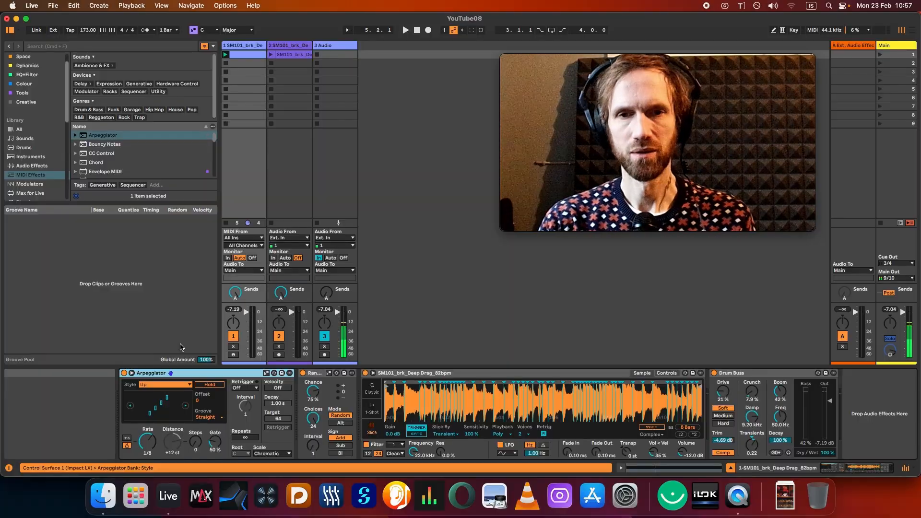
{"action": "left_click", "coordinate": [405, 31]}
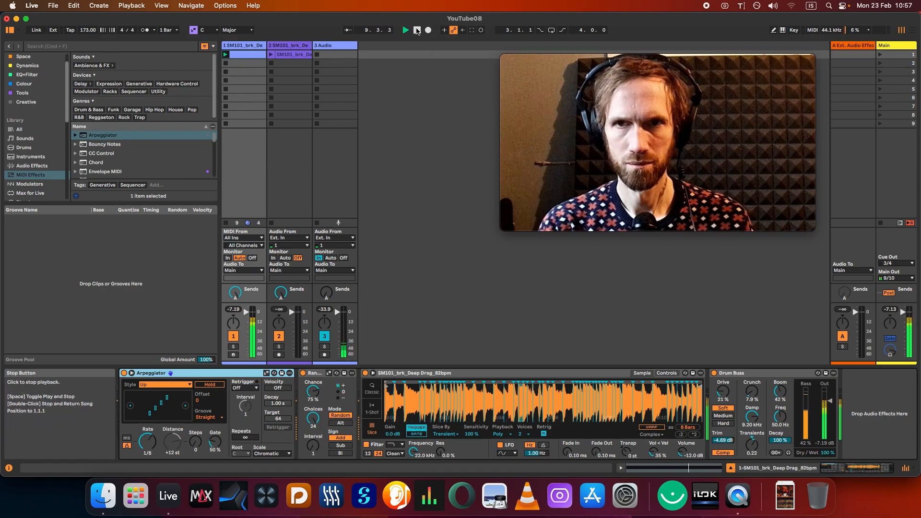
{"action": "left_click", "coordinate": [416, 30]}
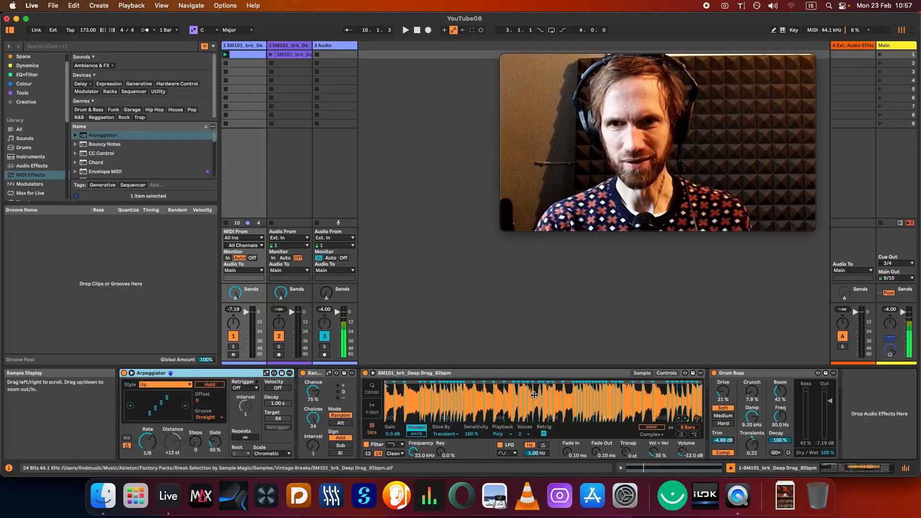
In the MIDI clip's Random Chance envelope, drop the automation to the minimum for the first sixteenth note.
{"action": "left_click", "coordinate": [255, 60]}
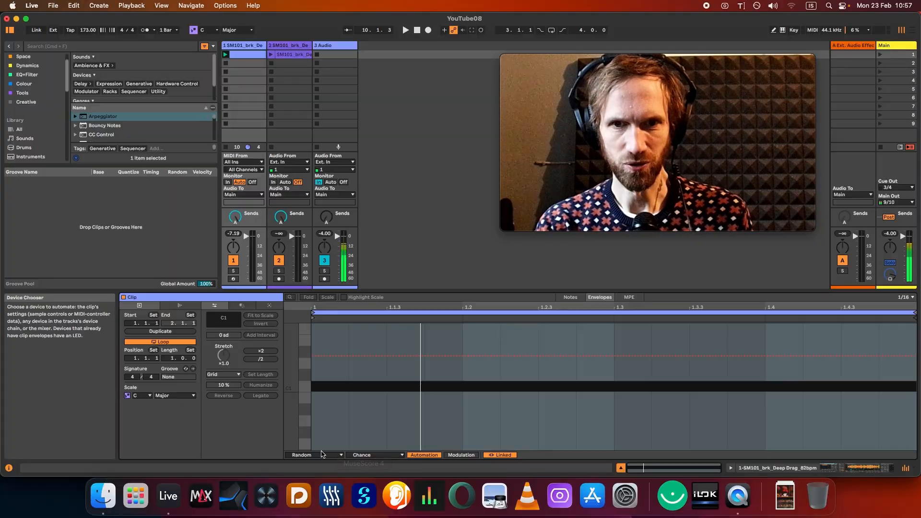
{"action": "left_click", "coordinate": [350, 356]}
{"action": "left_click_drag", "start_coordinate": [331, 358], "coordinate": [331, 450]}
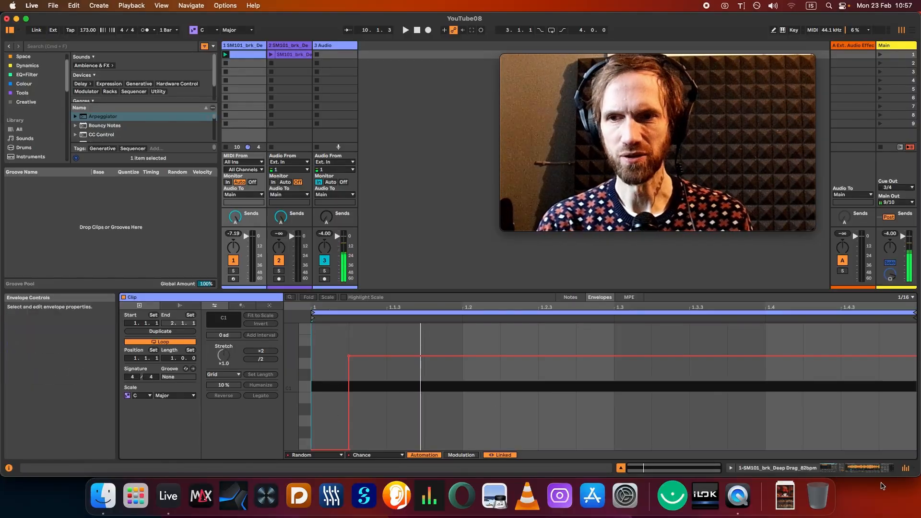
Lower the Random Chance automation for the sixteenth note starting at 1.3, show the clip's notes, and play it back.
{"action": "left_click", "coordinate": [612, 356]}
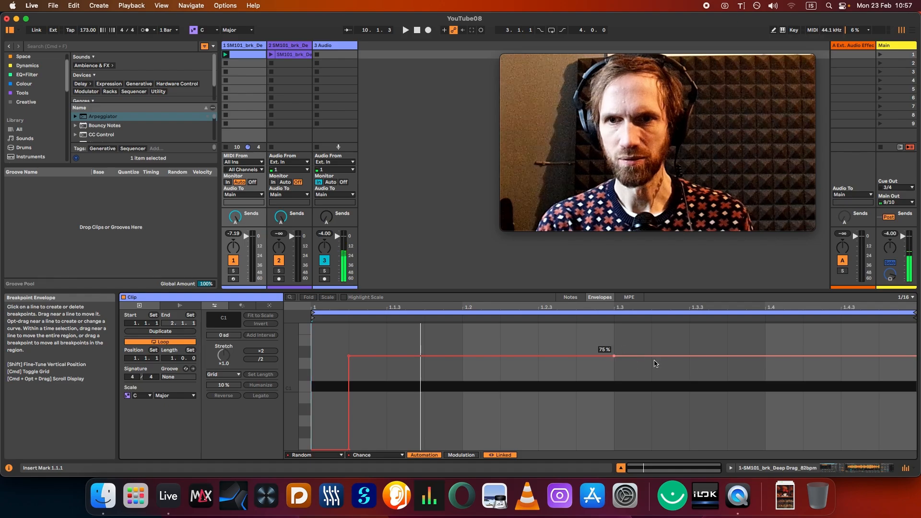
{"action": "left_click", "coordinate": [652, 356]}
{"action": "left_click_drag", "start_coordinate": [635, 356], "coordinate": [614, 437]}
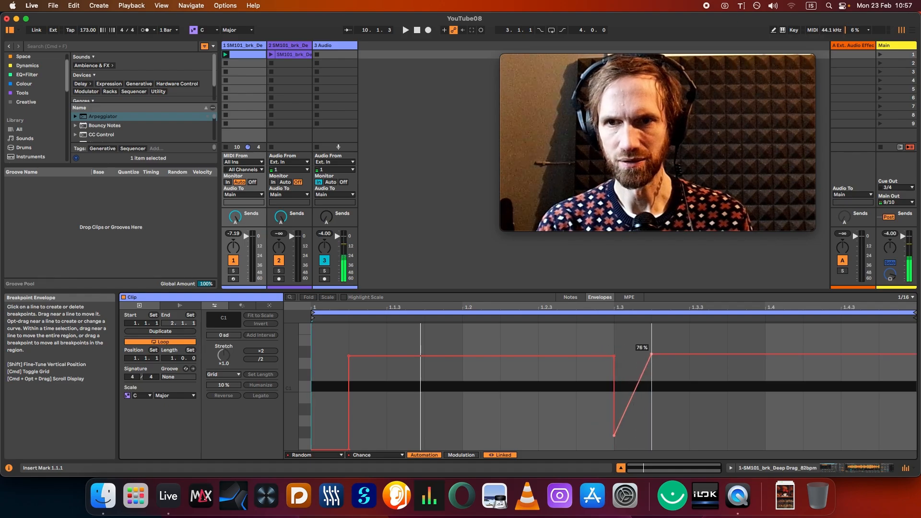
{"action": "left_click_drag", "start_coordinate": [651, 356], "coordinate": [650, 435]}
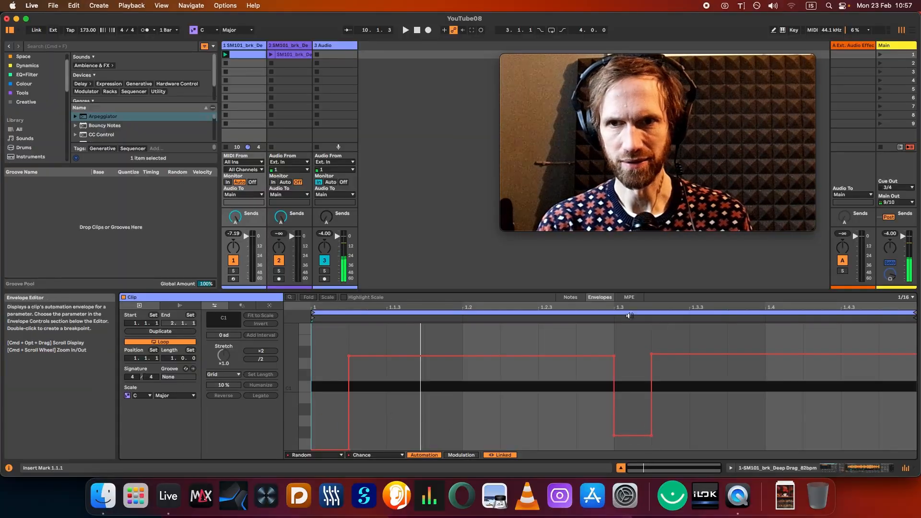
{"action": "left_click", "coordinate": [570, 296]}
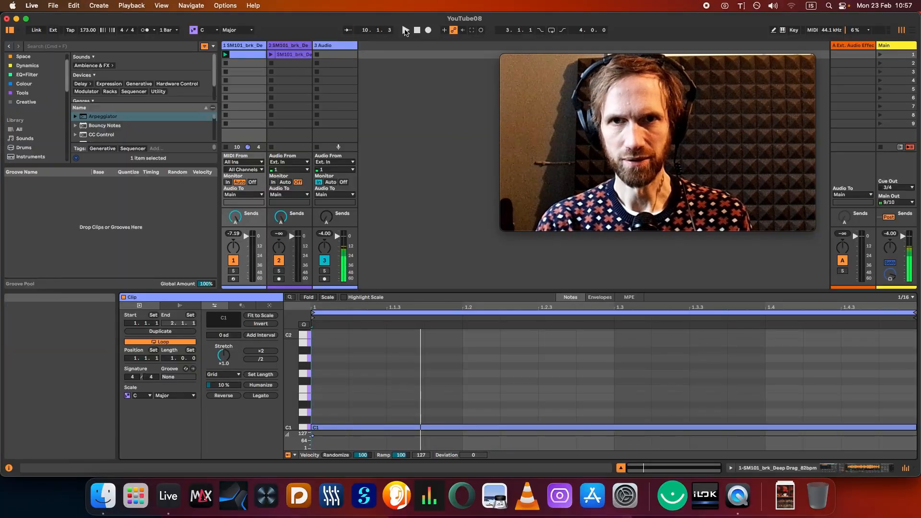
{"action": "left_click", "coordinate": [404, 30]}
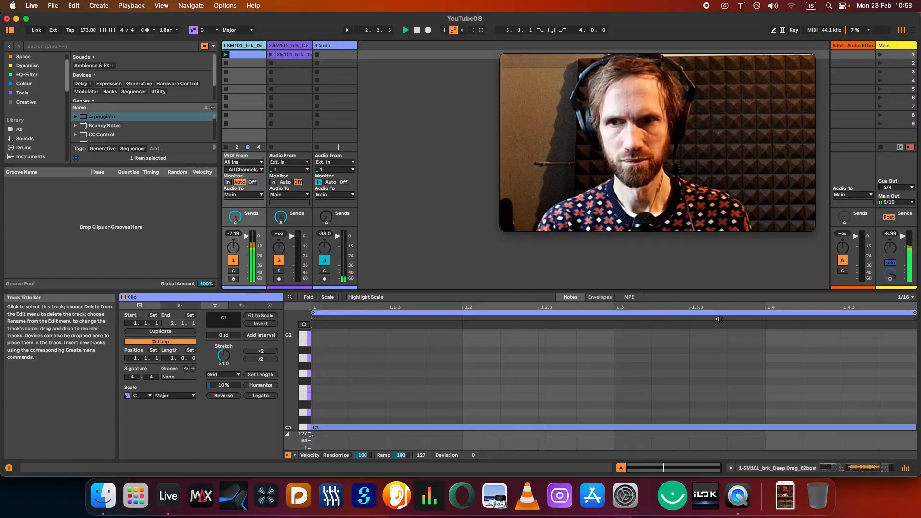
Stop playback, add the LFO modulator to the first track's device chain, and map it to the Arpeggiator's Rate.
{"action": "left_click", "coordinate": [261, 47]}
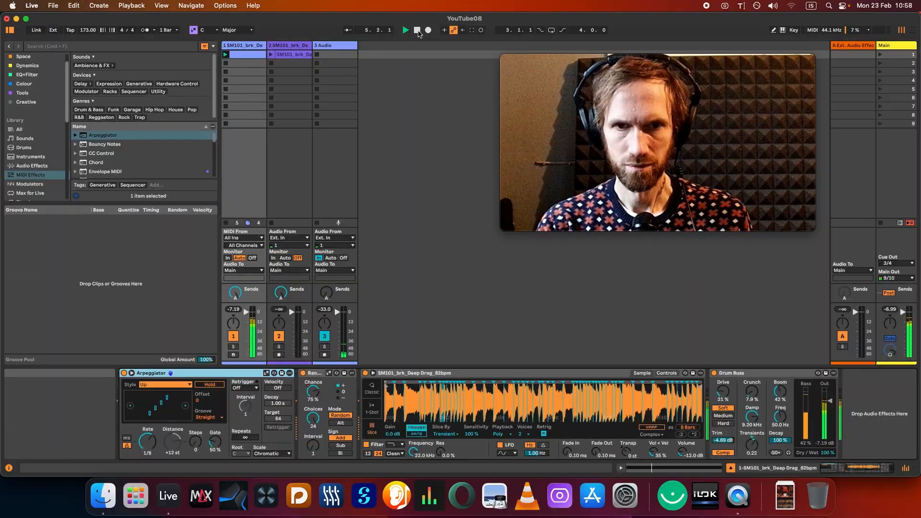
{"action": "left_click", "coordinate": [419, 31]}
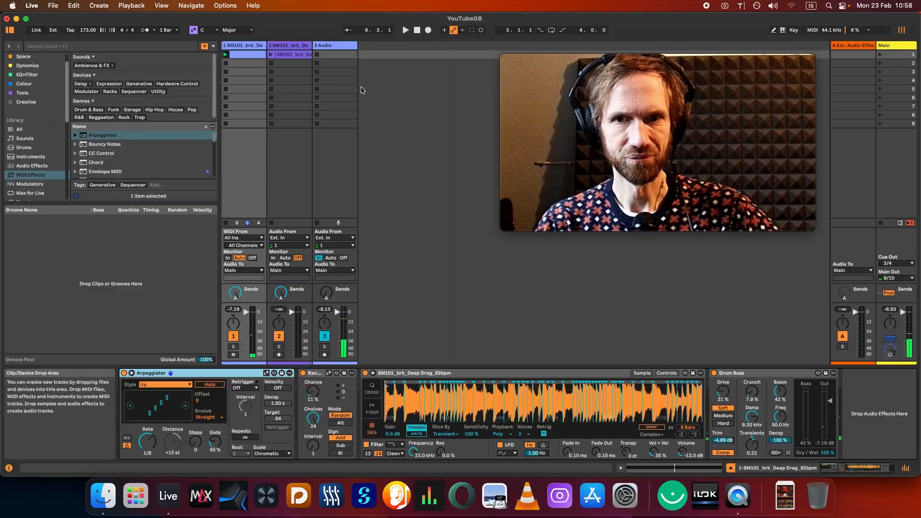
{"action": "left_click", "coordinate": [34, 185]}
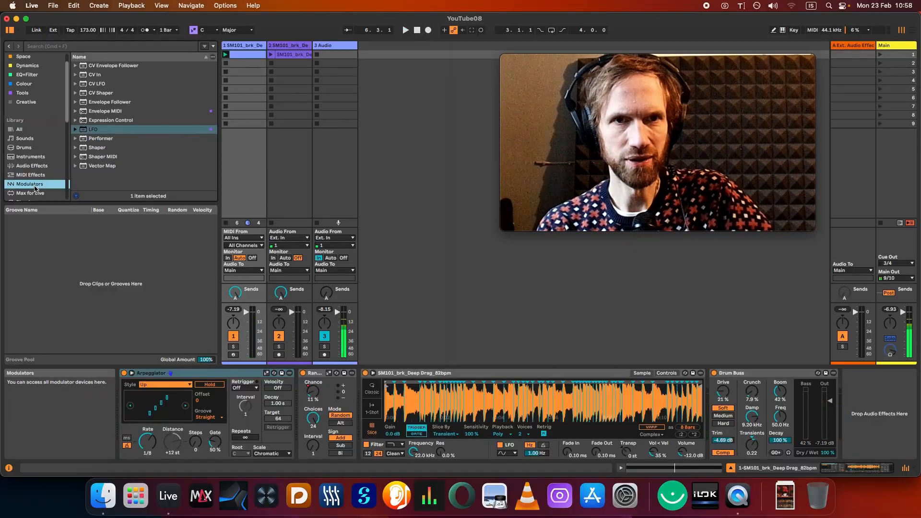
{"action": "left_click", "coordinate": [91, 131]}
{"action": "key", "text": "Return"}
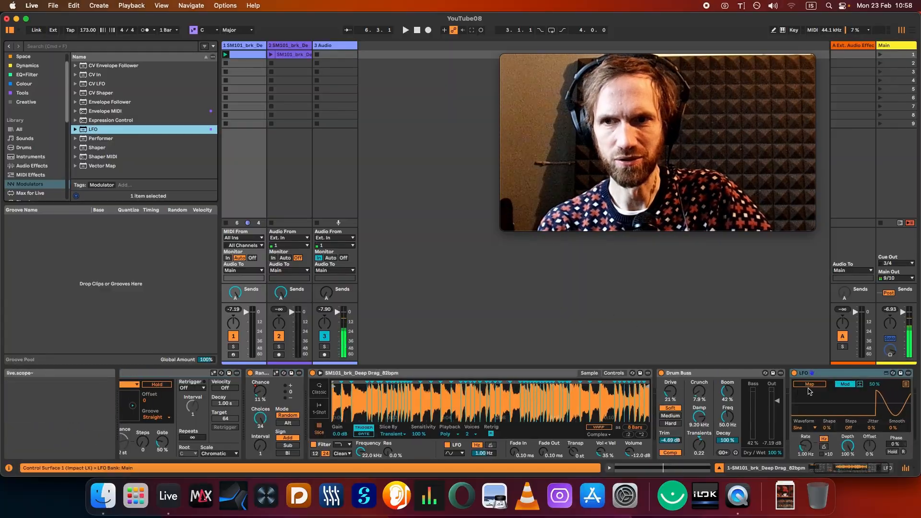
{"action": "left_click_drag", "start_coordinate": [884, 469], "coordinate": [868, 468]}
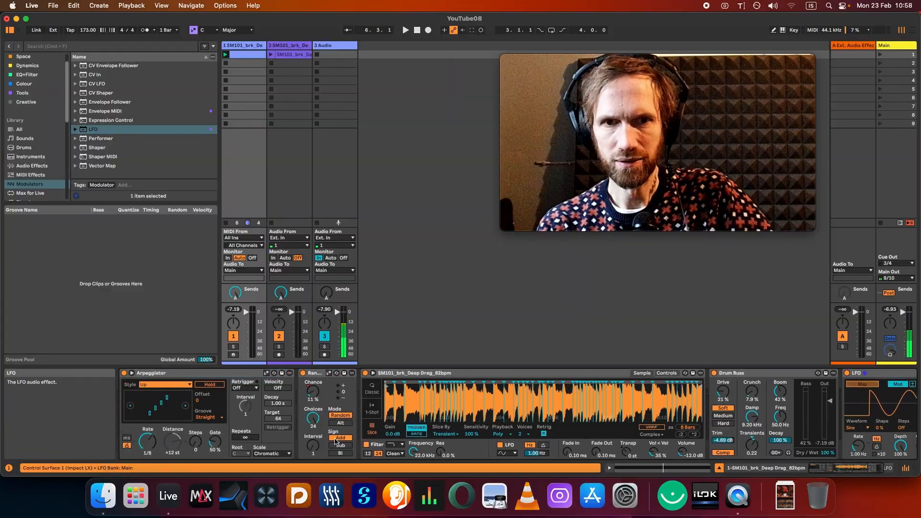
{"action": "left_click", "coordinate": [150, 445]}
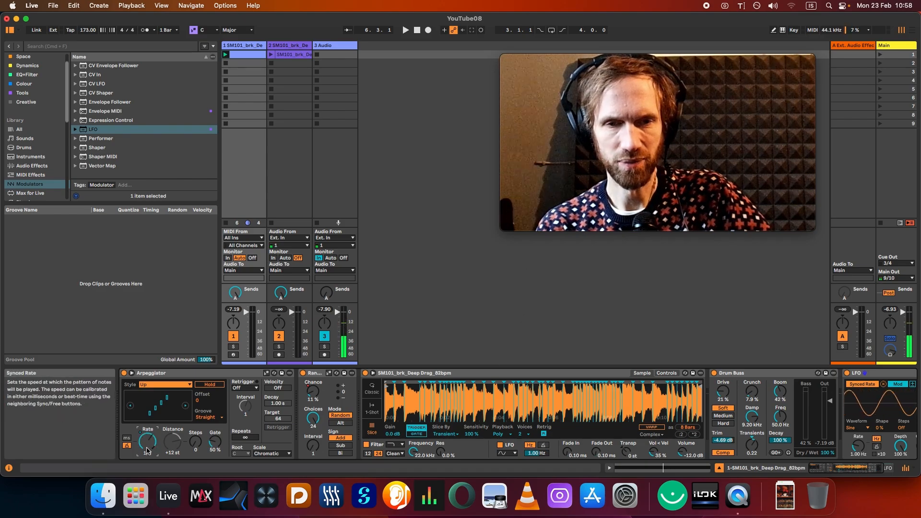
Set the LFO to the Random waveform with a tempo-synced rate of 1/16, and audition the pattern.
{"action": "left_click", "coordinate": [848, 472]}
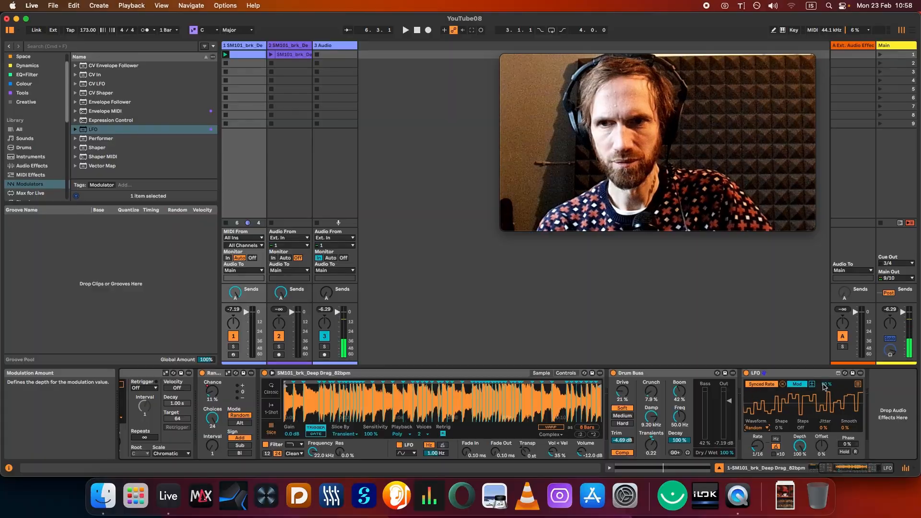
{"action": "left_click", "coordinate": [812, 469]}
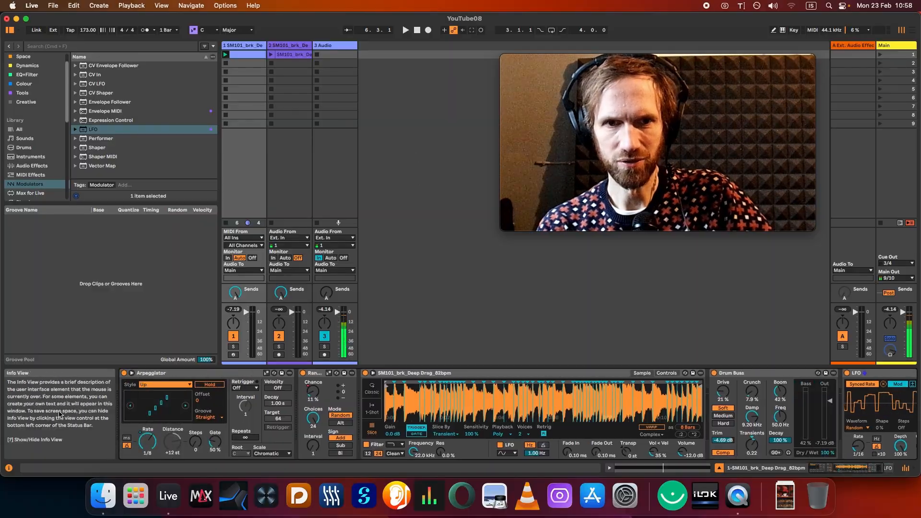
{"action": "left_click", "coordinate": [406, 31]}
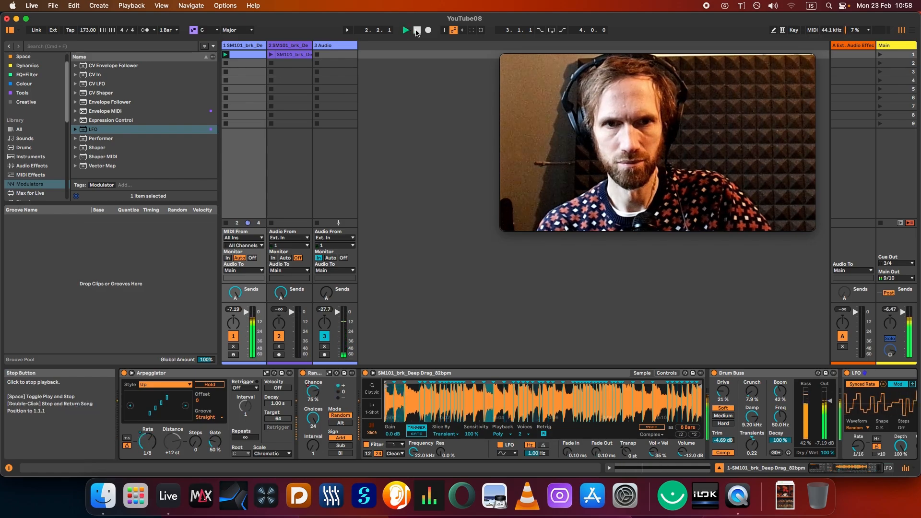
{"action": "left_click", "coordinate": [416, 31]}
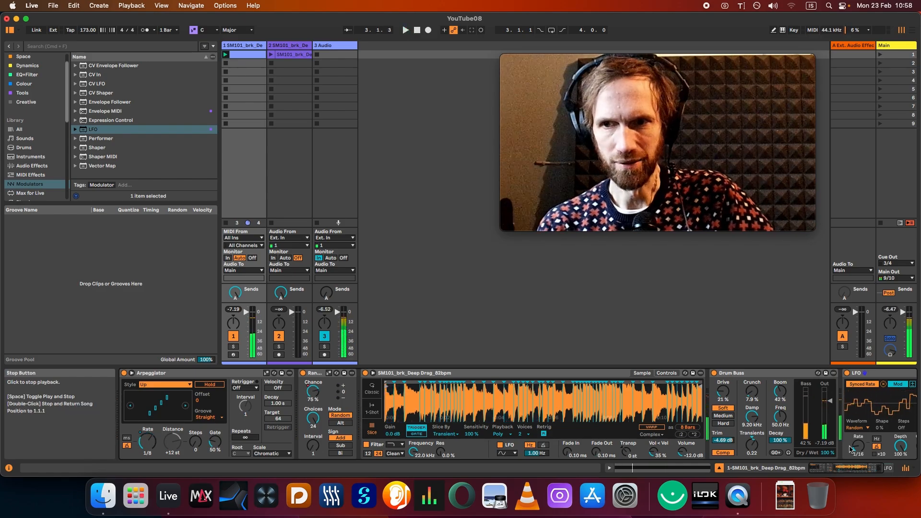
Lower the LFO's Depth to 3.94% during playback, and set its modulation amount to 26%.
{"action": "left_click_drag", "start_coordinate": [862, 468], "coordinate": [878, 468]}
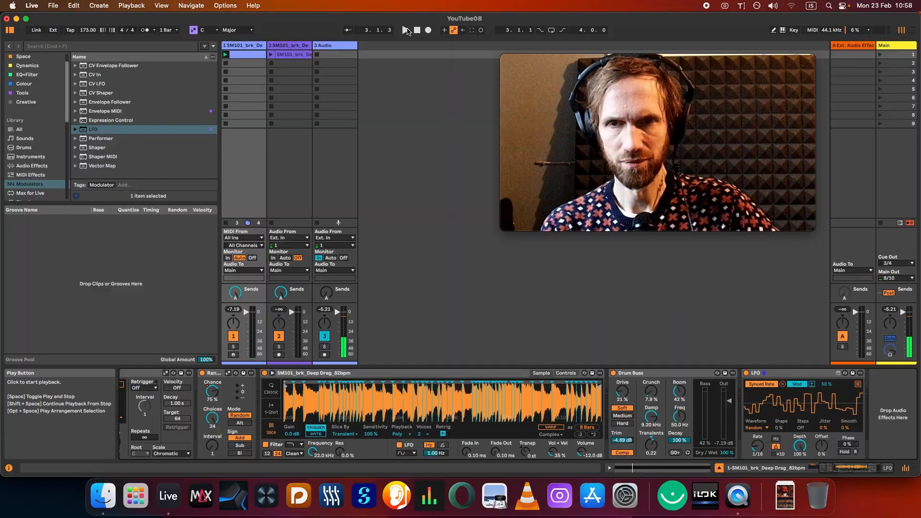
{"action": "left_click", "coordinate": [406, 31]}
{"action": "left_click_drag", "start_coordinate": [800, 446], "coordinate": [800, 482]}
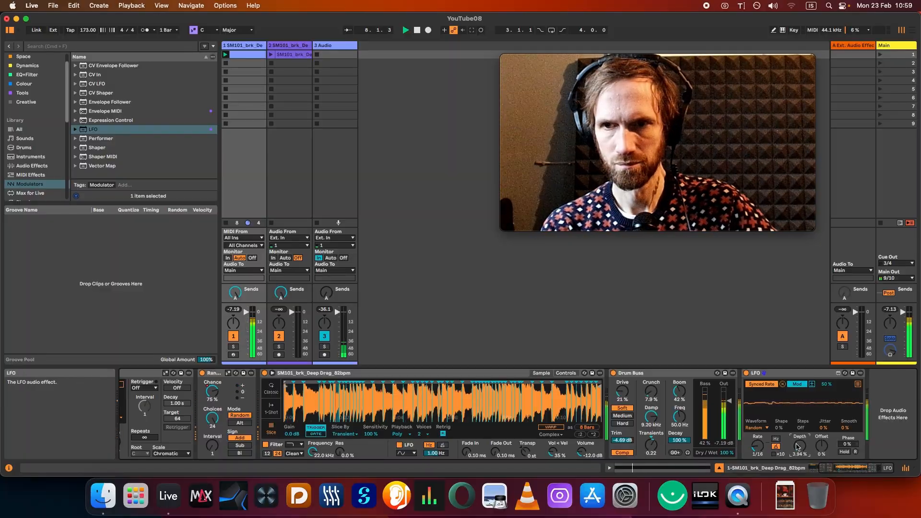
{"action": "mouse_move", "coordinate": [843, 468]}
{"action": "left_mouse_down"}
{"action": "mouse_move", "coordinate": [791, 474]}
{"action": "mouse_move", "coordinate": [841, 468]}
{"action": "left_mouse_up"}
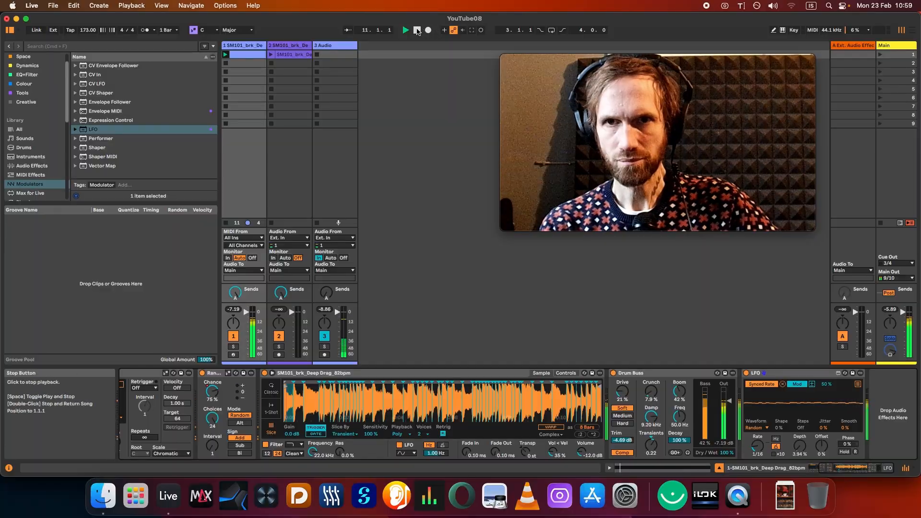
{"action": "key", "text": "space"}
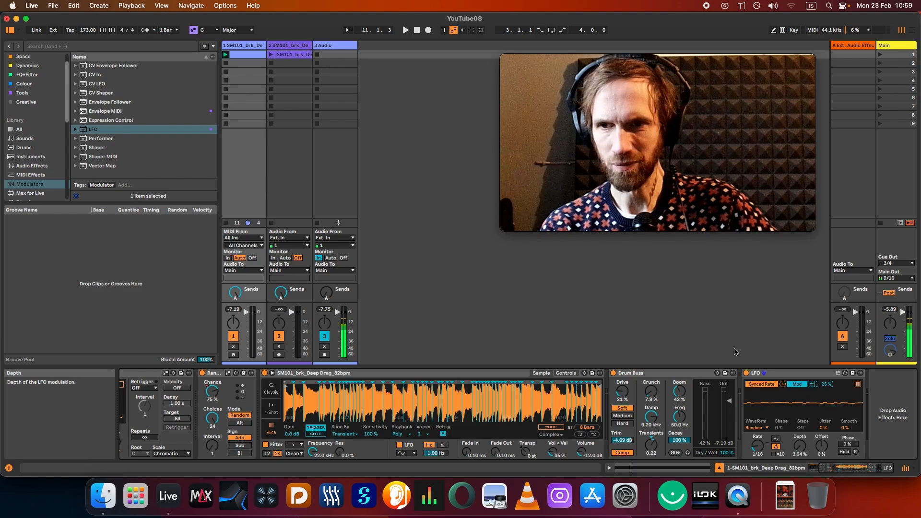
Try different LFO Depth amounts during playback and leave the Depth at 0%.
{"action": "left_click", "coordinate": [406, 30]}
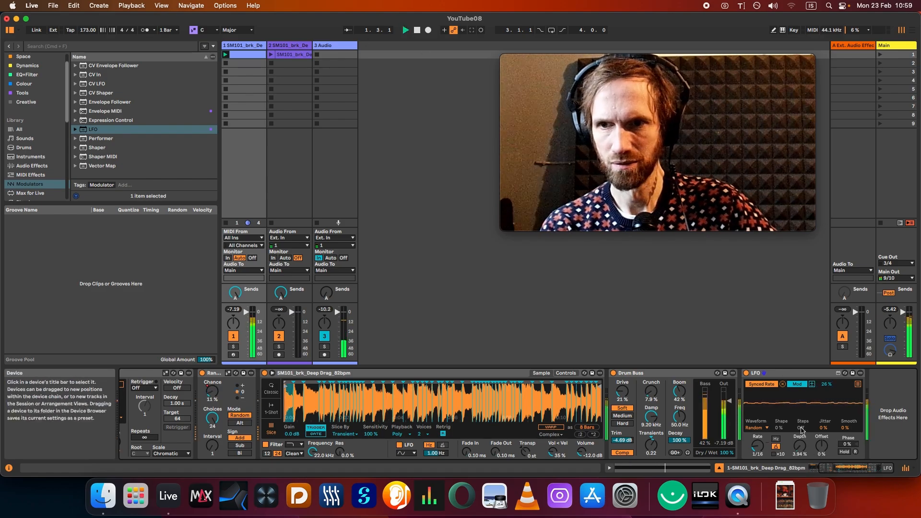
{"action": "left_click_drag", "start_coordinate": [799, 446], "coordinate": [799, 504]}
{"action": "left_click_drag", "start_coordinate": [799, 446], "coordinate": [799, 454]}
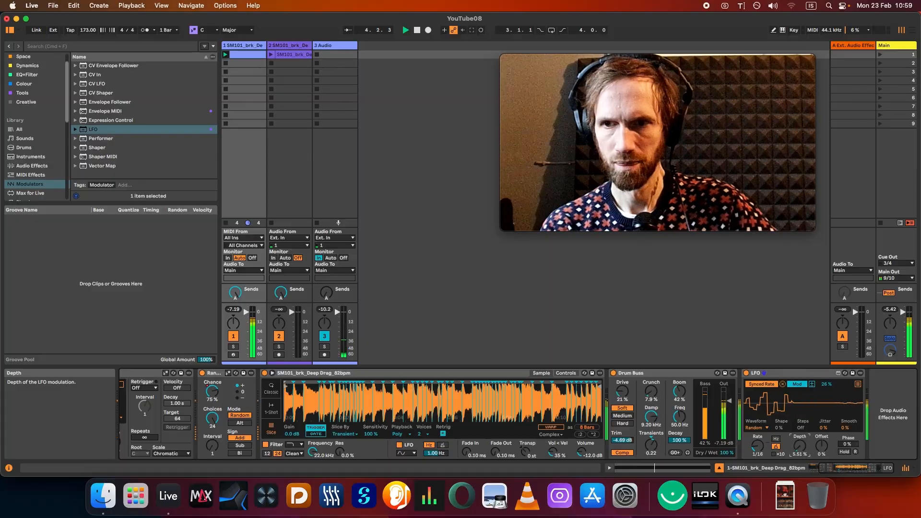
{"action": "left_click", "coordinate": [417, 31]}
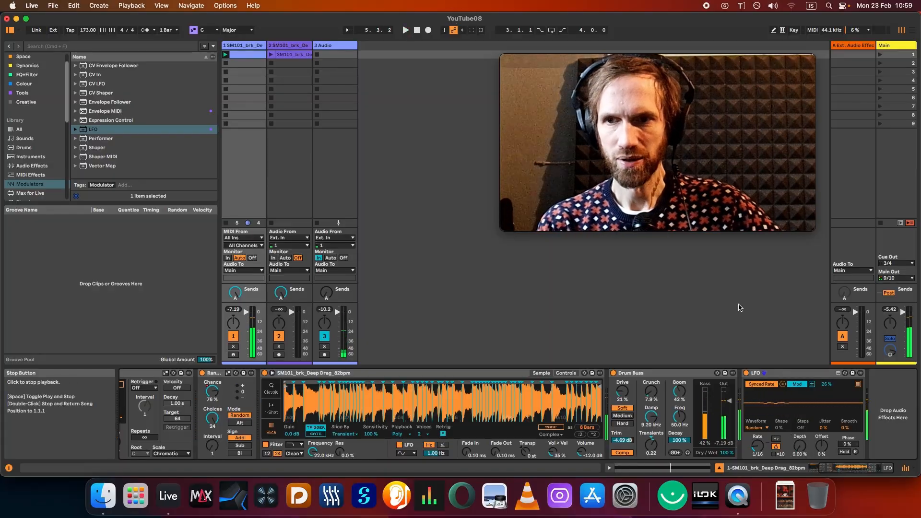
In the MIDI clip's LFO Depth envelope, draw rising ramps from 1.1.3 to 1.3 and from shortly after 1.3 to the clip's end.
{"action": "double_click", "coordinate": [254, 55]}
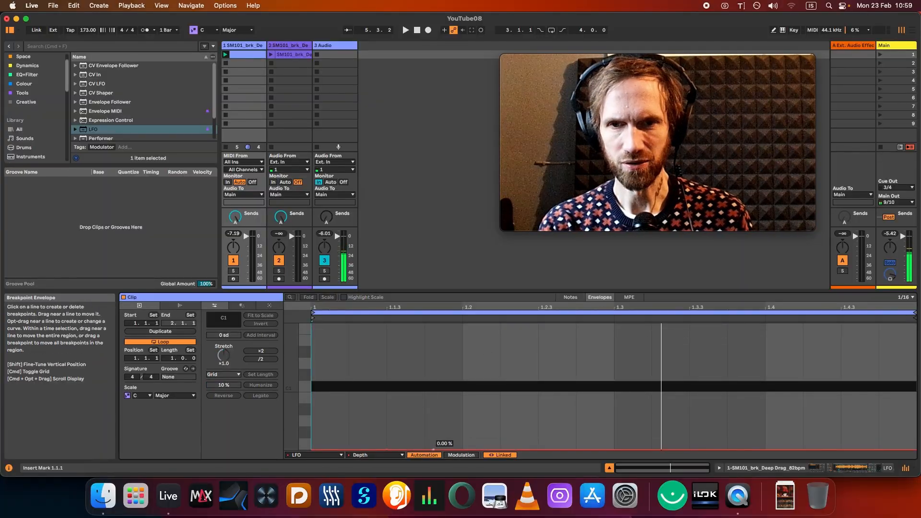
{"action": "left_click_drag", "start_coordinate": [434, 450], "coordinate": [615, 449]}
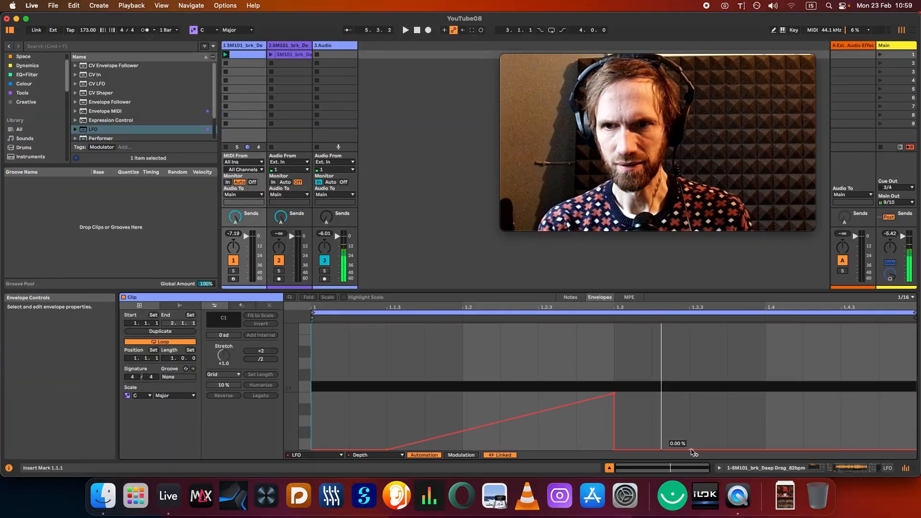
{"action": "left_click", "coordinate": [652, 450]}
{"action": "left_click_drag", "start_coordinate": [916, 449], "coordinate": [916, 375]}
{"action": "left_click_drag", "start_coordinate": [614, 393], "coordinate": [614, 410]}
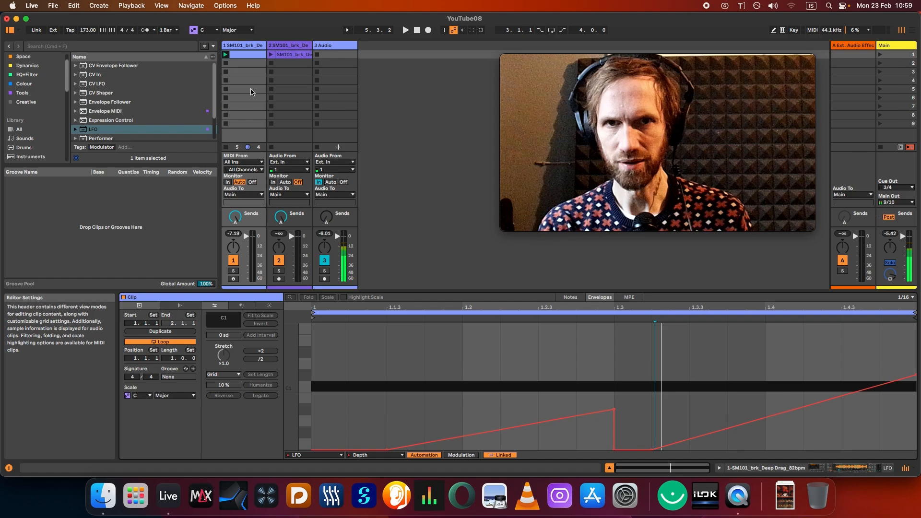
Play back the clip with the LFO Depth automation while watching the first track's device chain.
{"action": "left_click", "coordinate": [405, 30]}
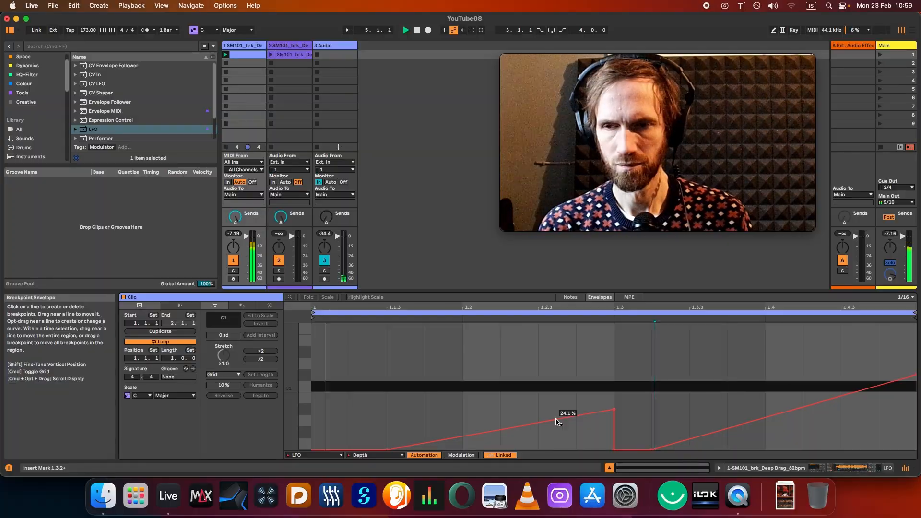
{"action": "left_click", "coordinate": [867, 468]}
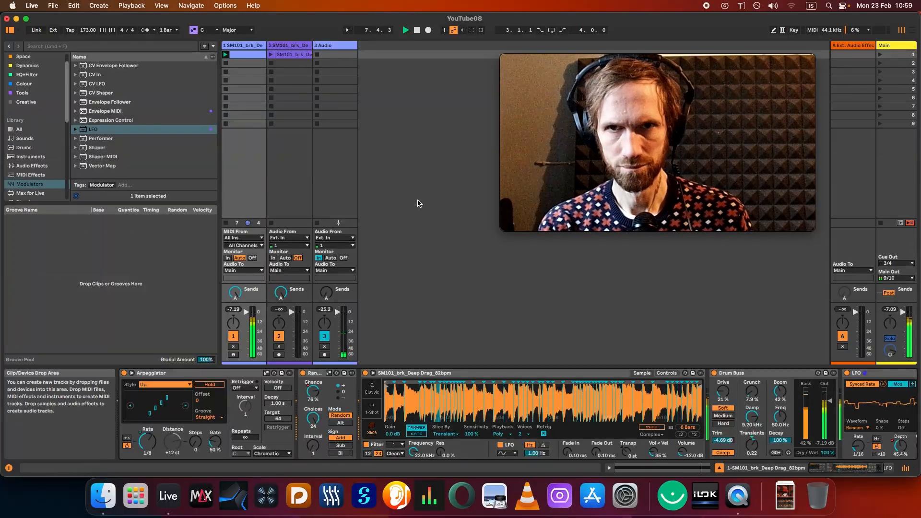
{"action": "left_click", "coordinate": [417, 30]}
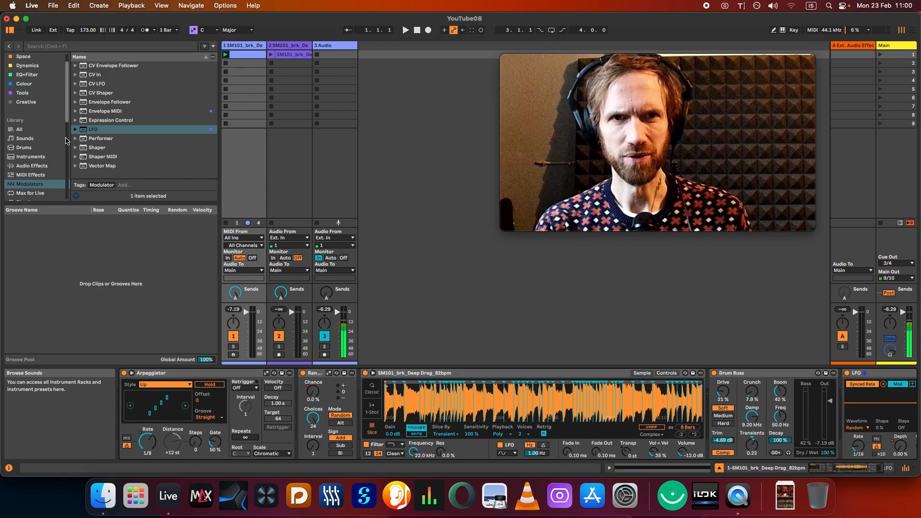
{"action": "left_click", "coordinate": [23, 92]}
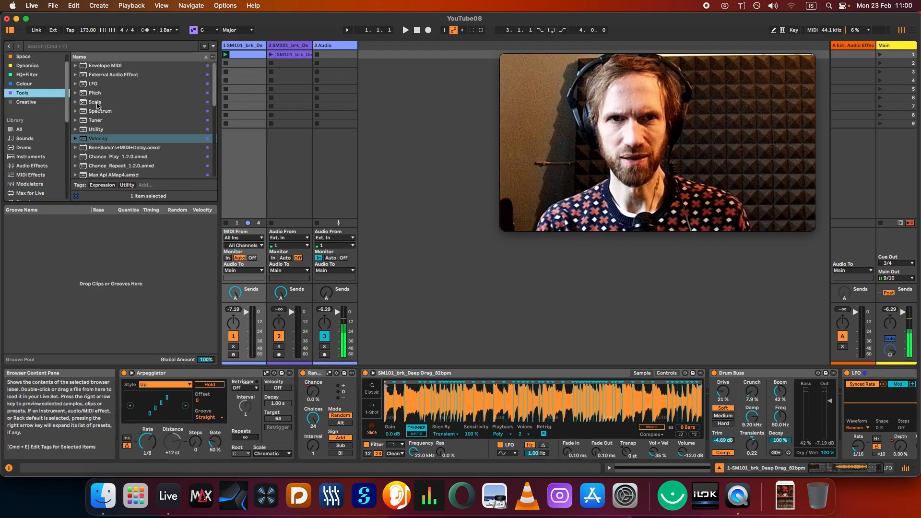
{"action": "scroll", "coordinate": [147, 166], "scroll_direction": "down", "scroll_amount": 2}
{"action": "left_click", "coordinate": [105, 138]}
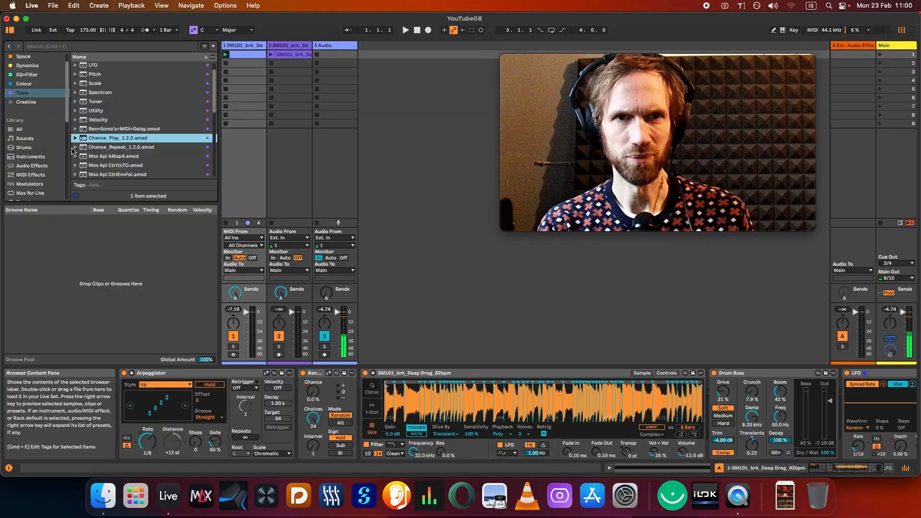
Insert a second Random MIDI effect directly after the Arpeggiator, with Sign set to Sub, Choices at 1 and Interval at 24.
{"action": "left_click", "coordinate": [30, 174]}
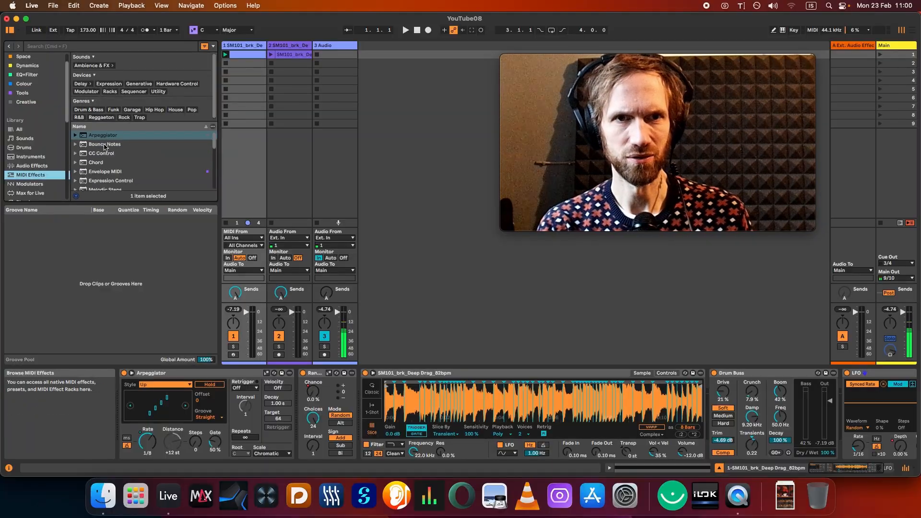
{"action": "scroll", "coordinate": [106, 149], "scroll_direction": "down", "scroll_amount": 5}
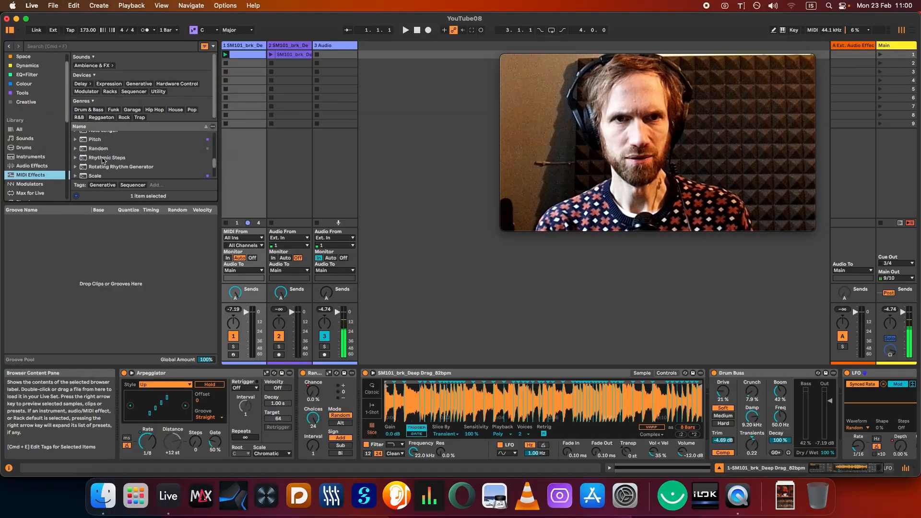
{"action": "left_click", "coordinate": [98, 148]}
{"action": "left_click", "coordinate": [318, 373]}
{"action": "key", "text": "super+d"}
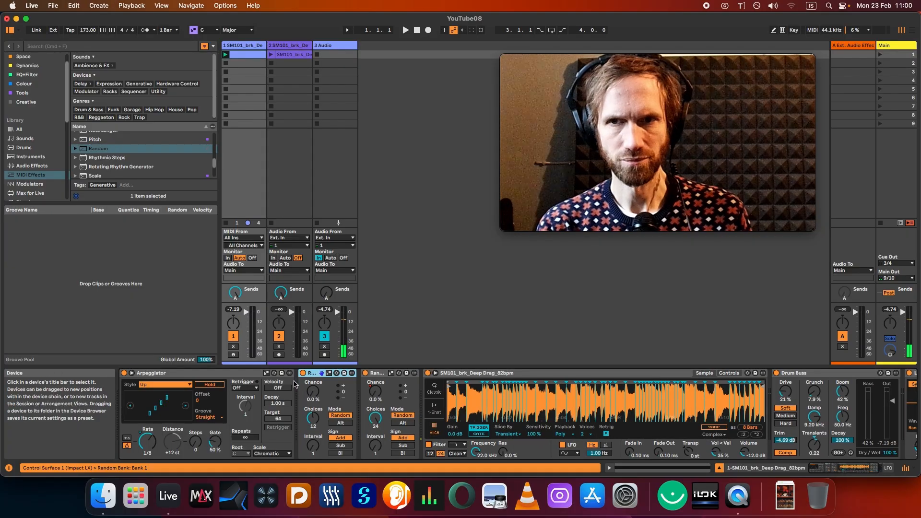
{"action": "left_click", "coordinate": [342, 446]}
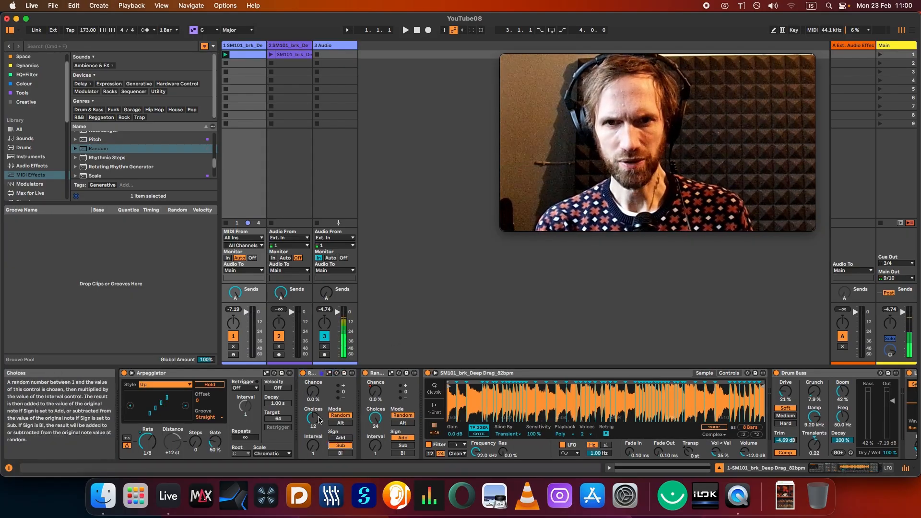
{"action": "left_click_drag", "start_coordinate": [313, 417], "coordinate": [320, 448]}
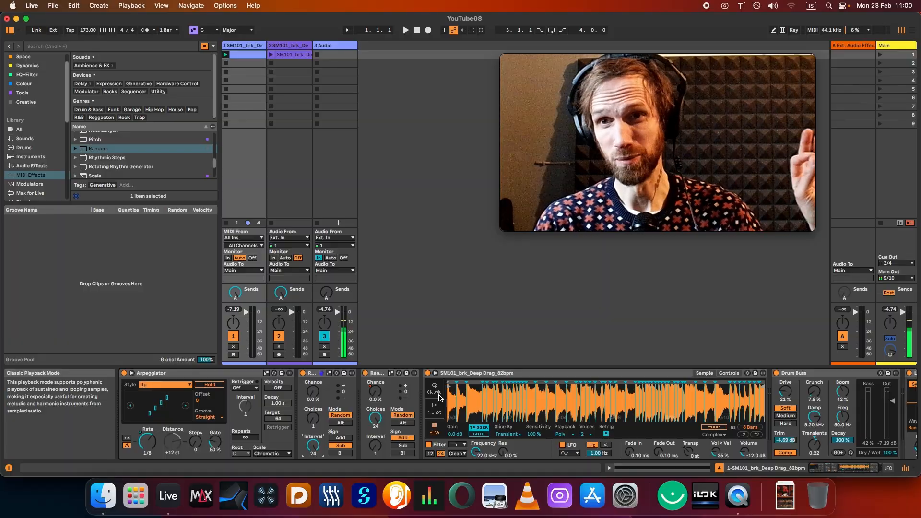
Open the first track's MIDI clip envelopes and choose the Chance parameter of the newly added Random effect.
{"action": "double_click", "coordinate": [244, 55]}
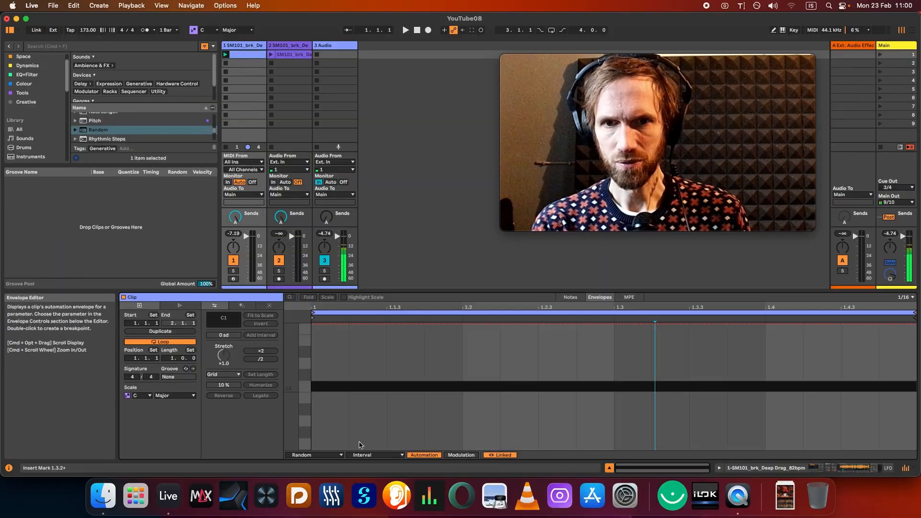
{"action": "left_click", "coordinate": [868, 474]}
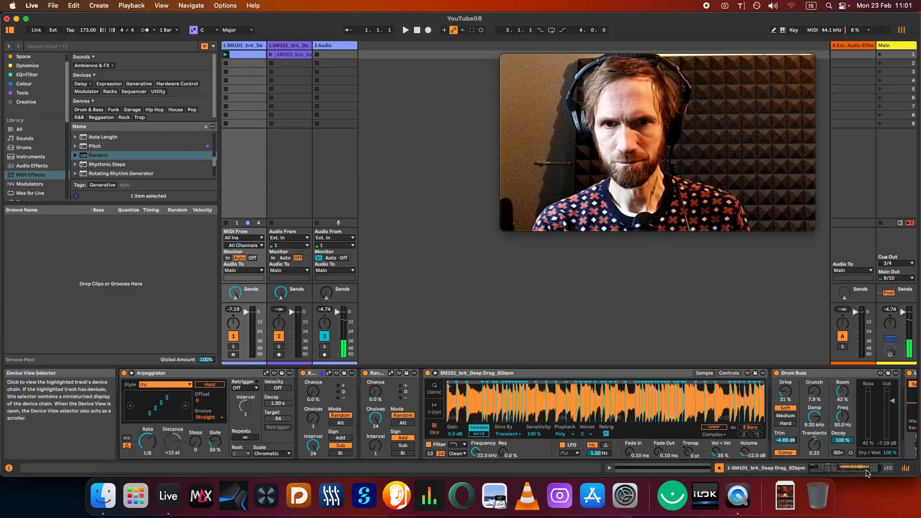
{"action": "double_click", "coordinate": [261, 55]}
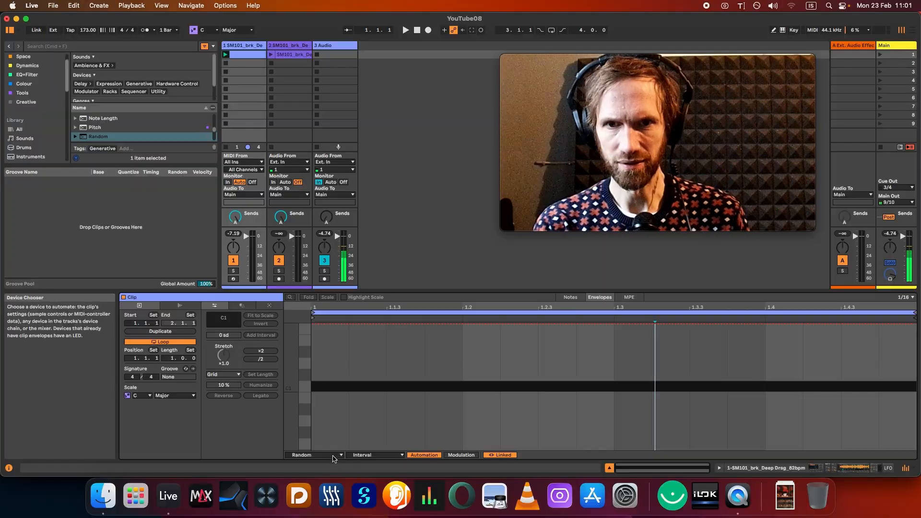
{"action": "left_click", "coordinate": [369, 455]}
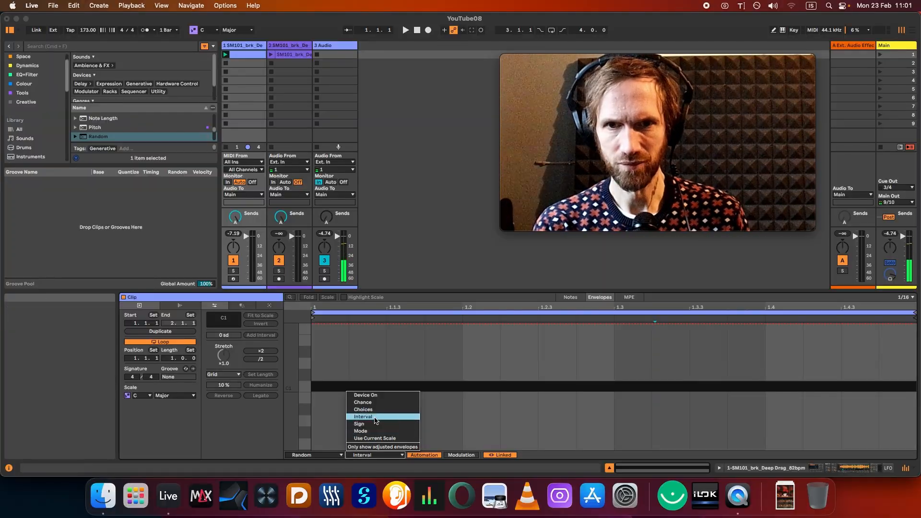
{"action": "left_click", "coordinate": [364, 402]}
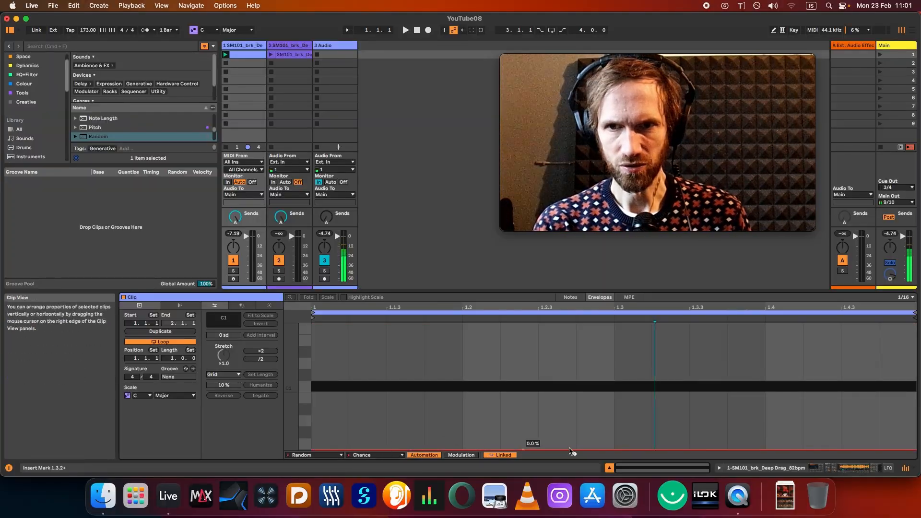
In the Random Chance envelope, draw two rising ramps from 0%, one peaking at 1.3 and one at the clip's end, and lower both peaks to matching heights.
{"action": "left_click_drag", "start_coordinate": [612, 448], "coordinate": [615, 400]}
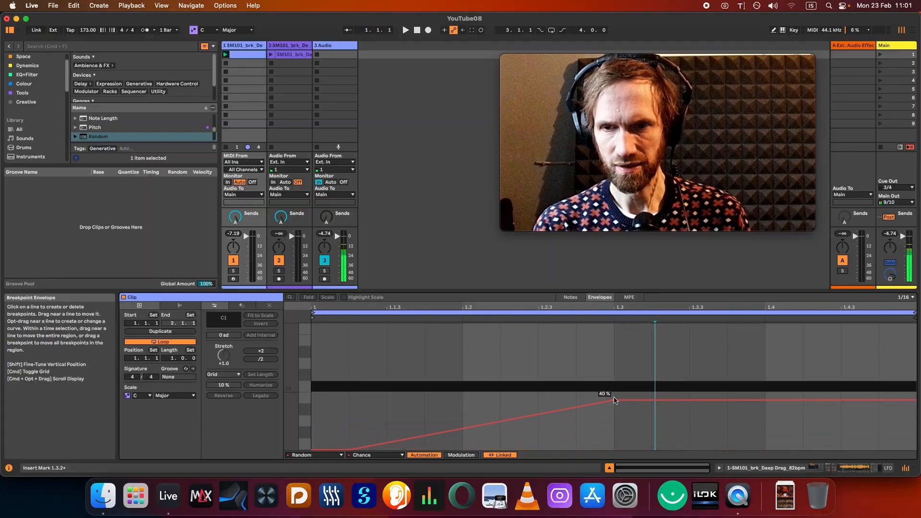
{"action": "left_click_drag", "start_coordinate": [652, 433], "coordinate": [614, 449]}
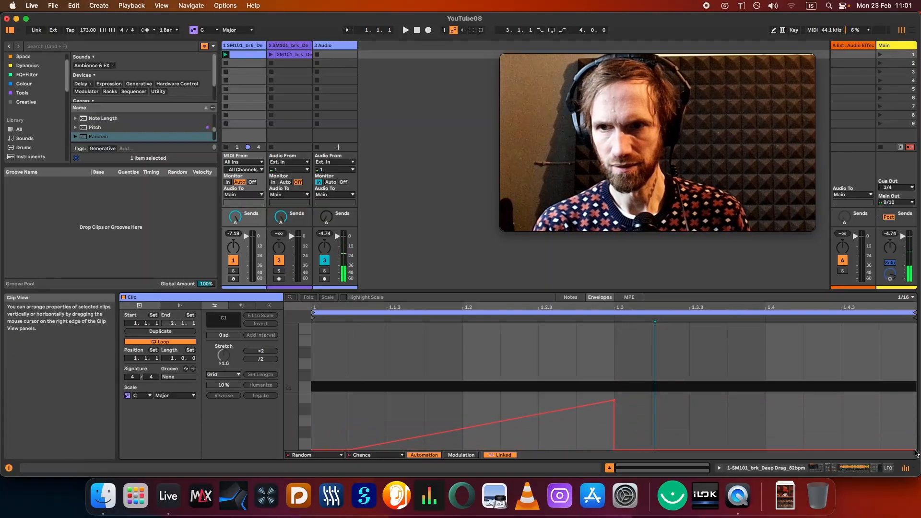
{"action": "left_click_drag", "start_coordinate": [914, 450], "coordinate": [913, 404]}
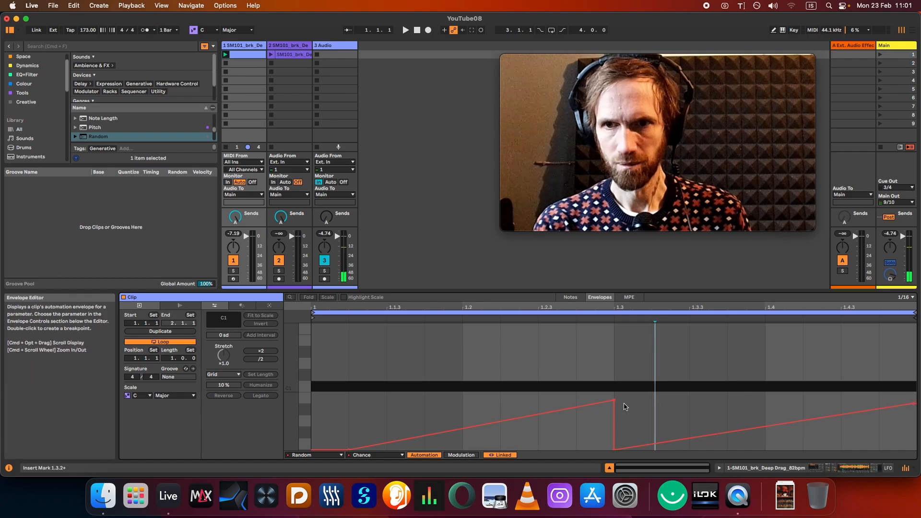
{"action": "left_click_drag", "start_coordinate": [614, 400], "coordinate": [614, 409]}
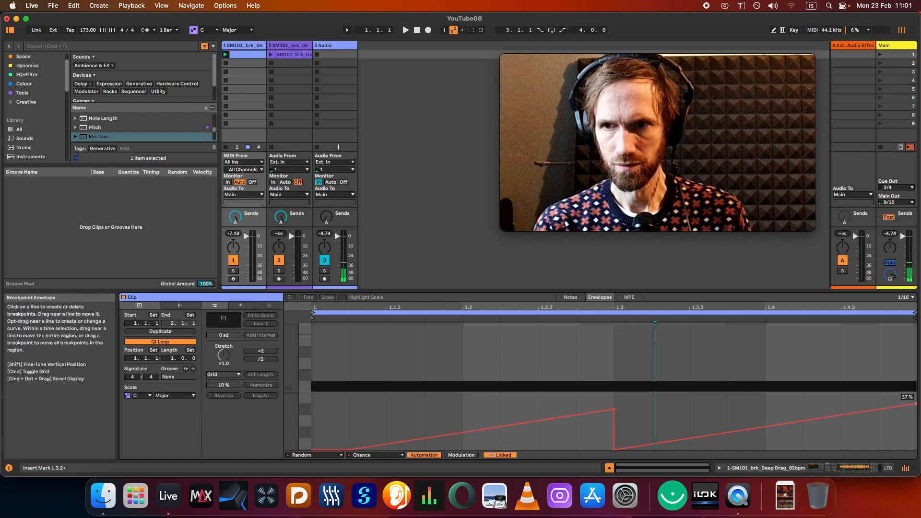
{"action": "left_click_drag", "start_coordinate": [915, 404], "coordinate": [915, 416]}
{"action": "left_click_drag", "start_coordinate": [614, 410], "coordinate": [614, 417]}
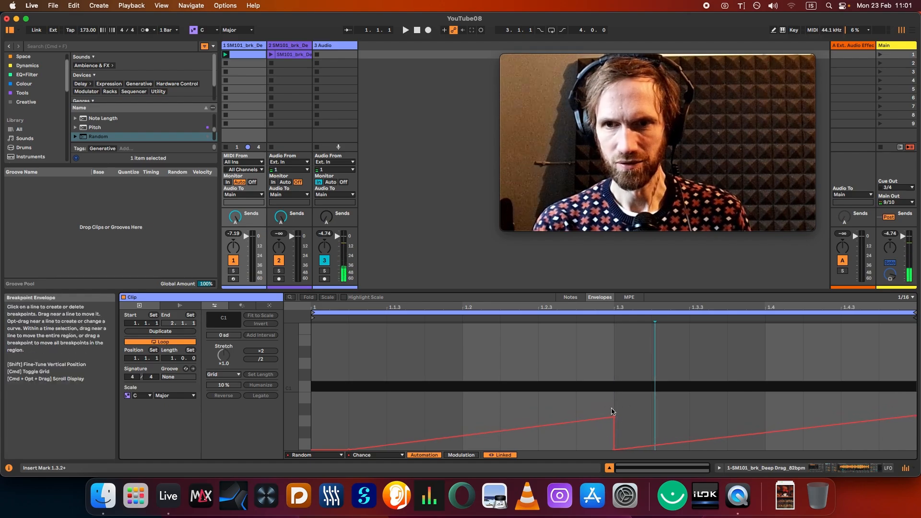
Play back the clip with the device chain in view and raise Simpler's Fade Out to 74.1 ms.
{"action": "left_click", "coordinate": [404, 30]}
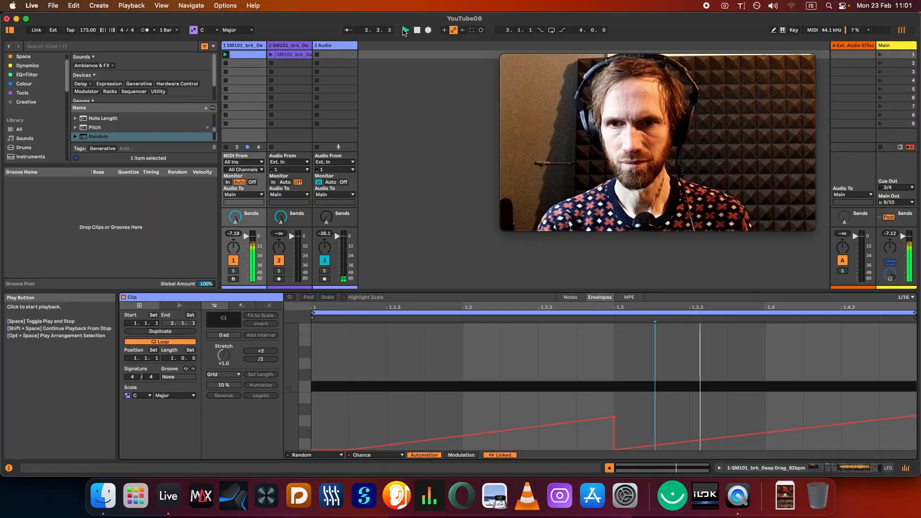
{"action": "left_click", "coordinate": [862, 469]}
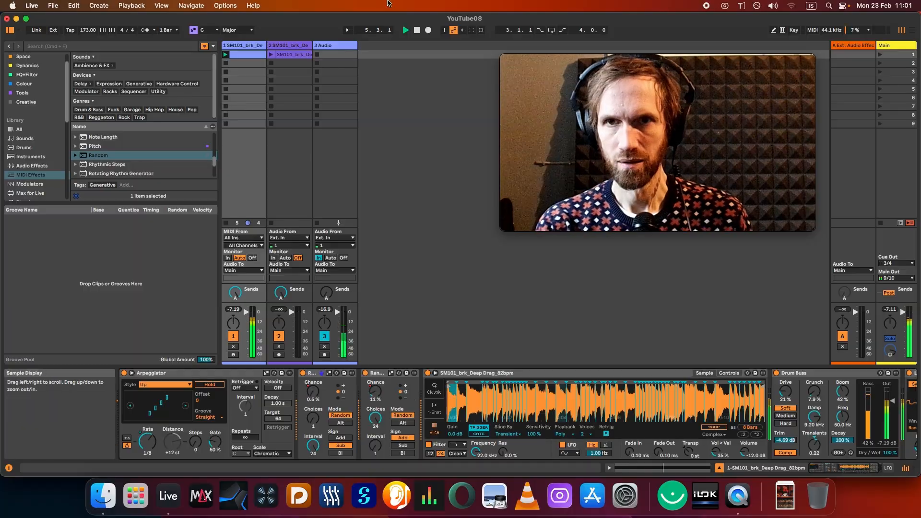
{"action": "left_click", "coordinate": [405, 31]}
{"action": "left_click_drag", "start_coordinate": [658, 451], "coordinate": [658, 422]}
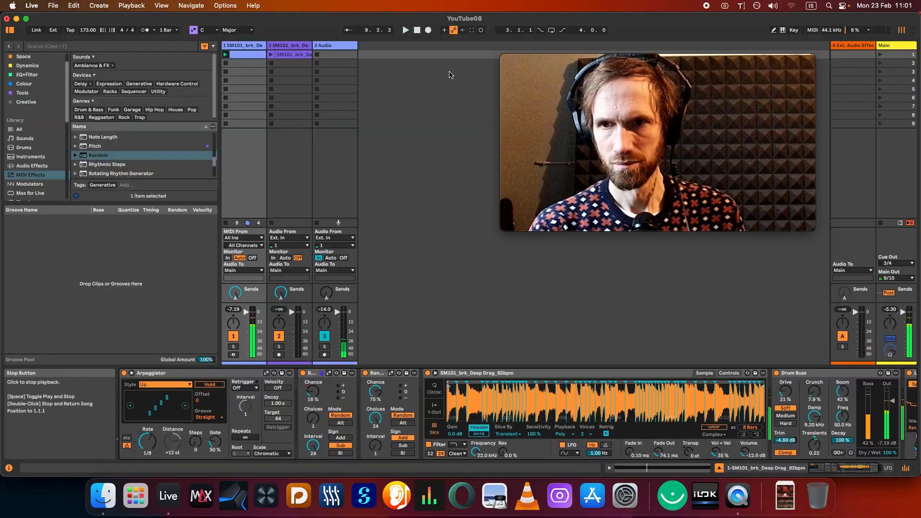
Show Simpler's Controls and, during playback, lower the filter frequency to about 5.14 kHz with Res at about 23%.
{"action": "left_click", "coordinate": [729, 373]}
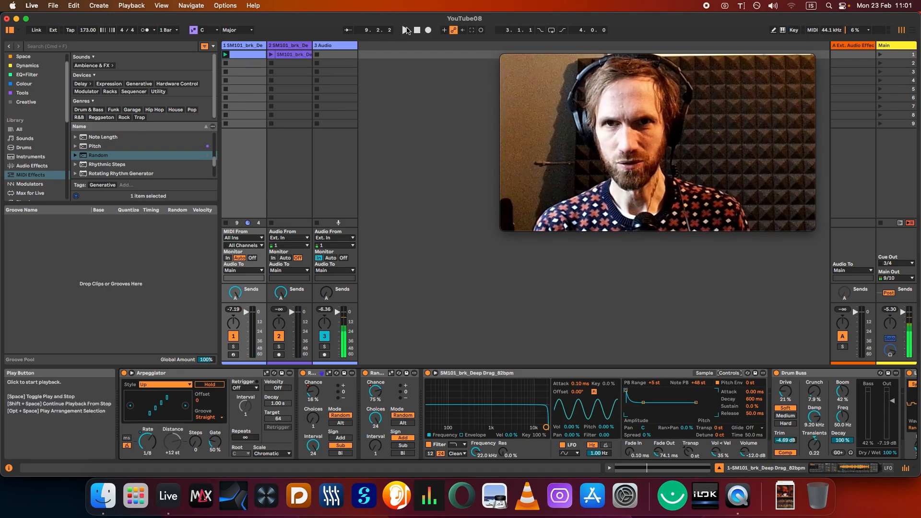
{"action": "left_click", "coordinate": [405, 30]}
{"action": "left_click_drag", "start_coordinate": [545, 427], "coordinate": [520, 419]}
{"action": "left_click", "coordinate": [415, 32]}
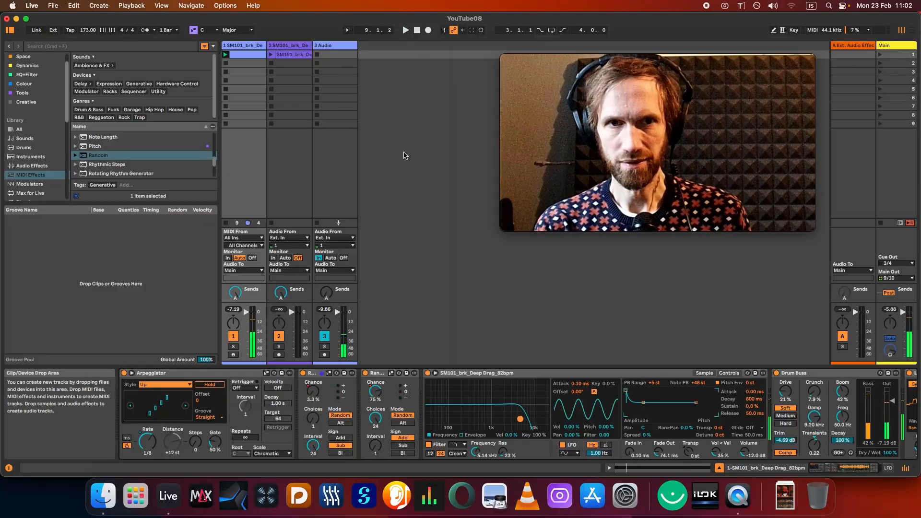
Add a second LFO mapped to Simpler's Filter Freq, with the Glider waveform and a modulation amount of 5%.
{"action": "left_click", "coordinate": [35, 185]}
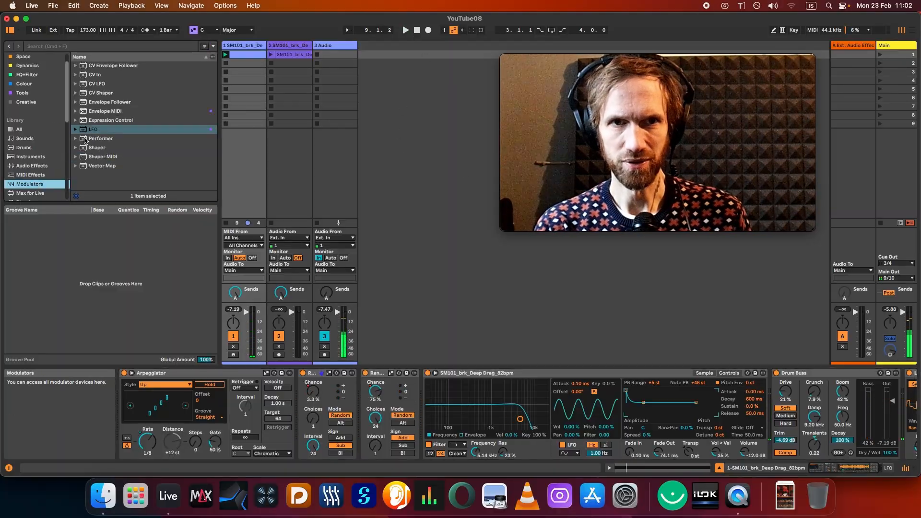
{"action": "double_click", "coordinate": [93, 129]}
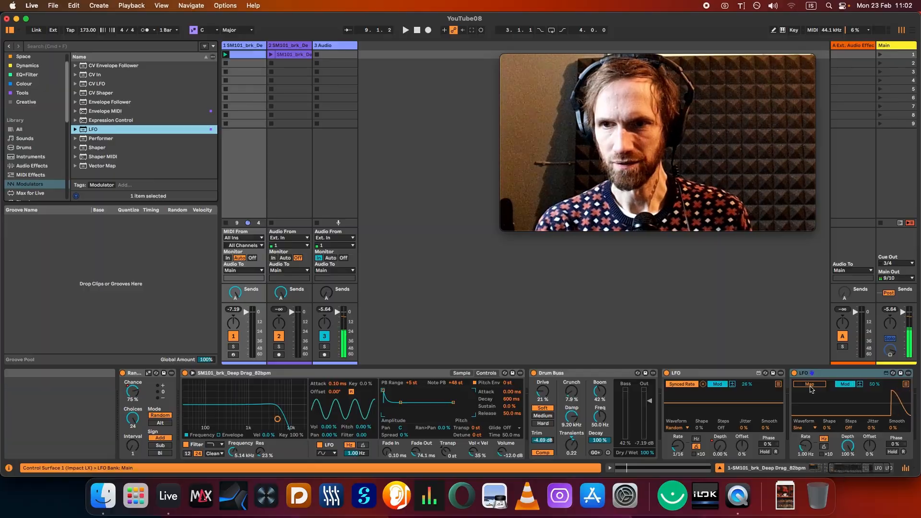
{"action": "left_click", "coordinate": [810, 384]}
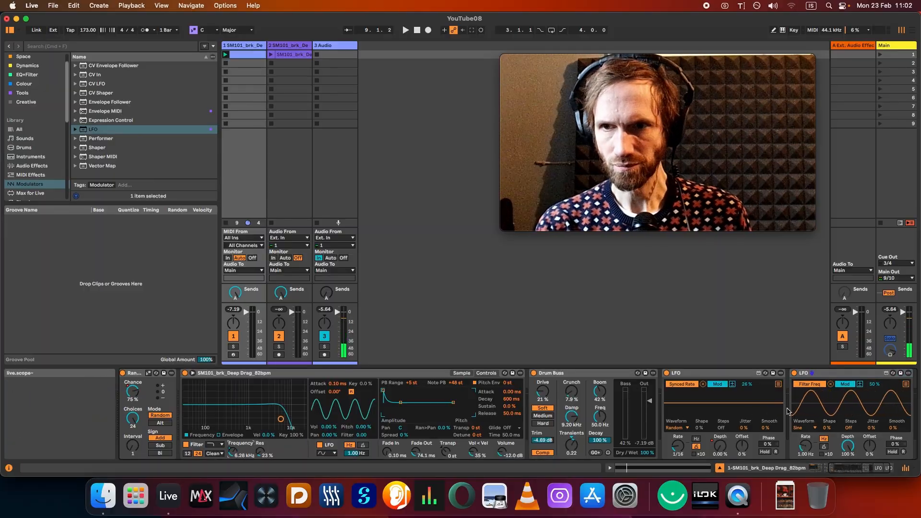
{"action": "left_click", "coordinate": [807, 427]}
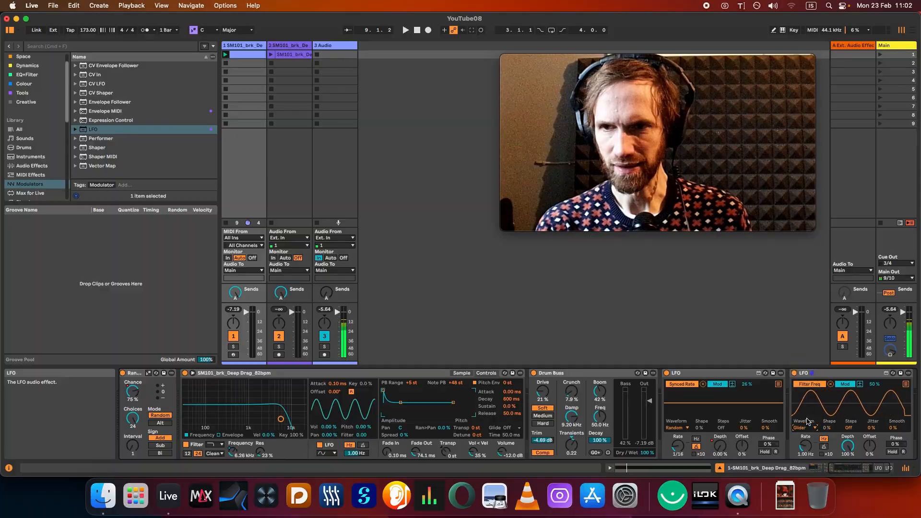
{"action": "left_click_drag", "start_coordinate": [874, 389], "coordinate": [875, 405]}
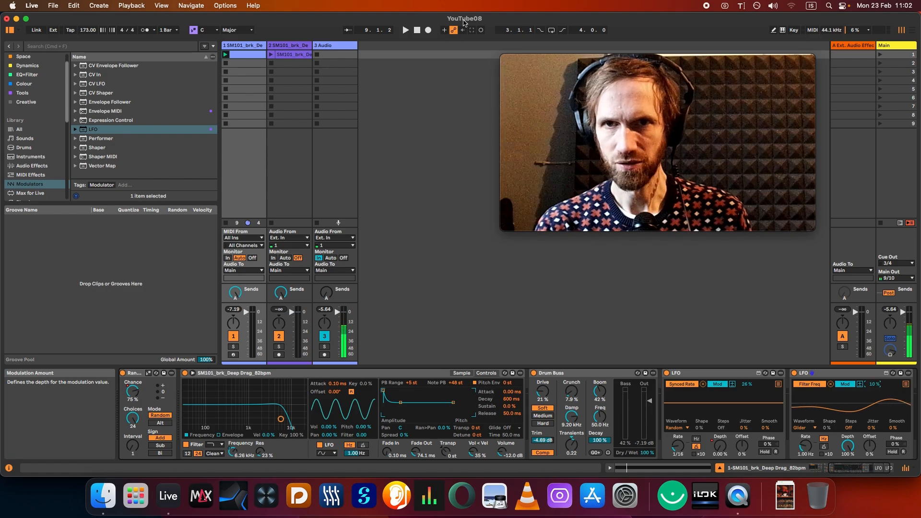
{"action": "left_click", "coordinate": [406, 31]}
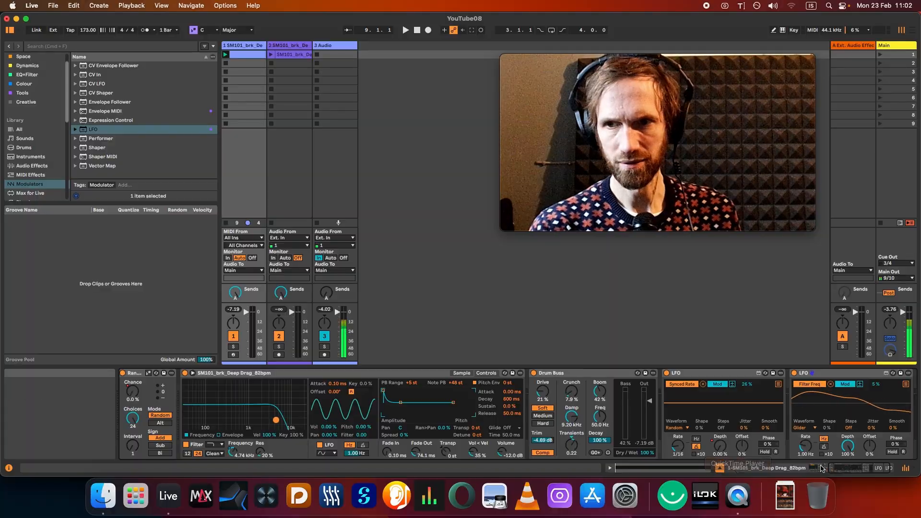
Insert a Velocity MIDI effect directly after the Arpeggiator on the first track.
{"action": "left_click_drag", "start_coordinate": [845, 468], "coordinate": [783, 475]}
{"action": "left_click", "coordinate": [23, 92]}
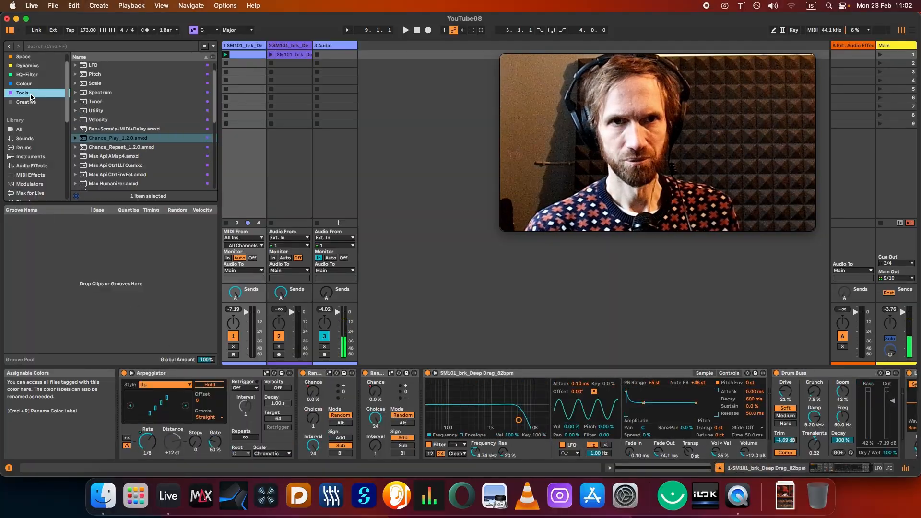
{"action": "left_click", "coordinate": [24, 174]}
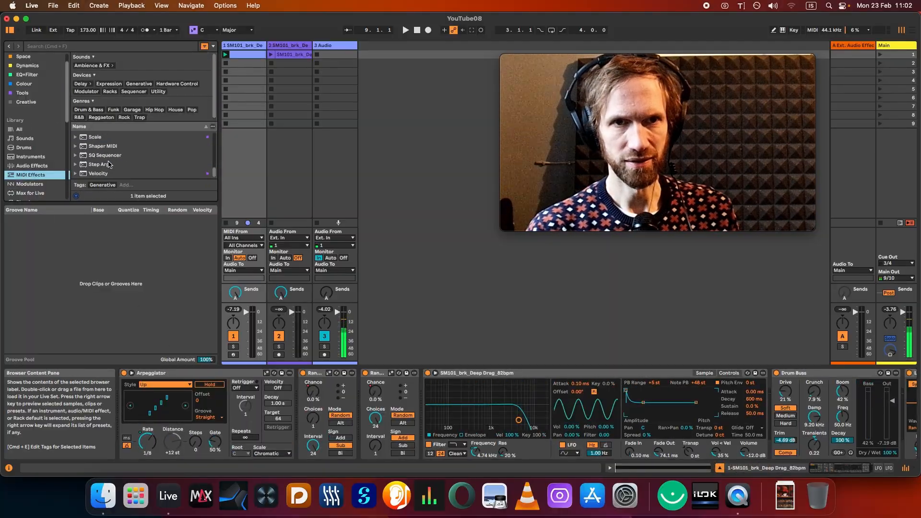
{"action": "left_click_drag", "start_coordinate": [305, 377], "coordinate": [305, 377]}
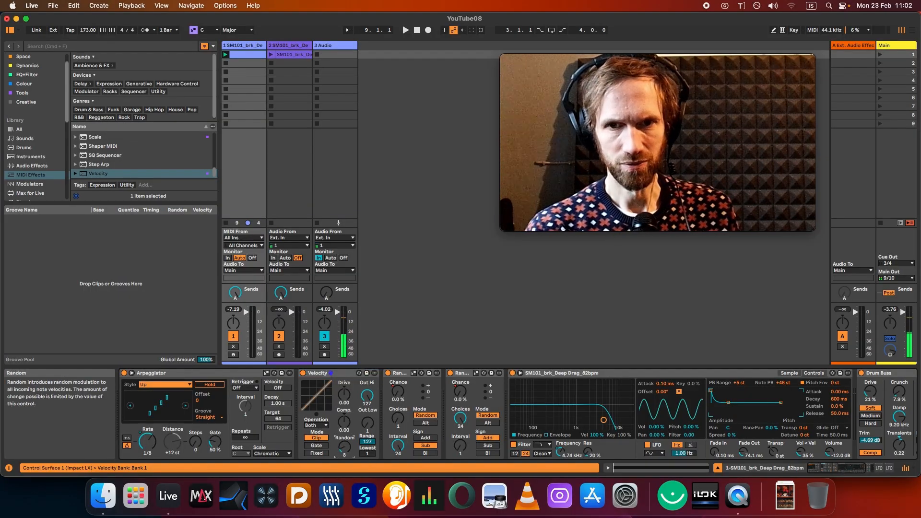
During playback, set the second LFO's modulation amount to 13% and lower Simpler's filter frequency to about 1.68 kHz.
{"action": "left_click", "coordinate": [406, 30]}
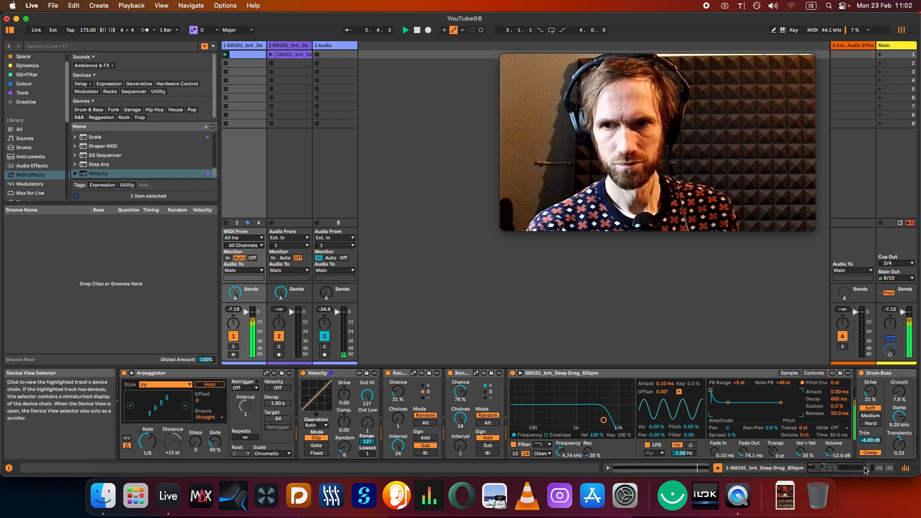
{"action": "left_click_drag", "start_coordinate": [865, 470], "coordinate": [887, 472]}
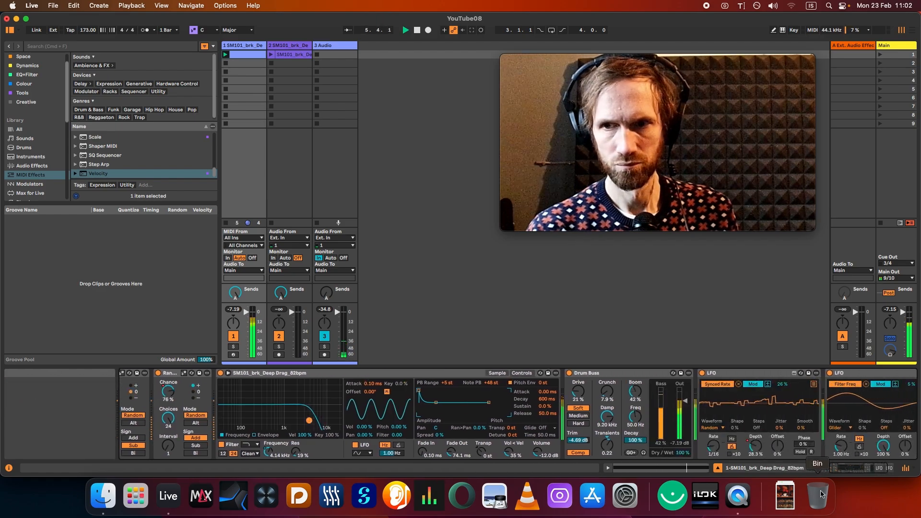
{"action": "scroll", "coordinate": [815, 407], "scroll_direction": "right", "scroll_amount": 3}
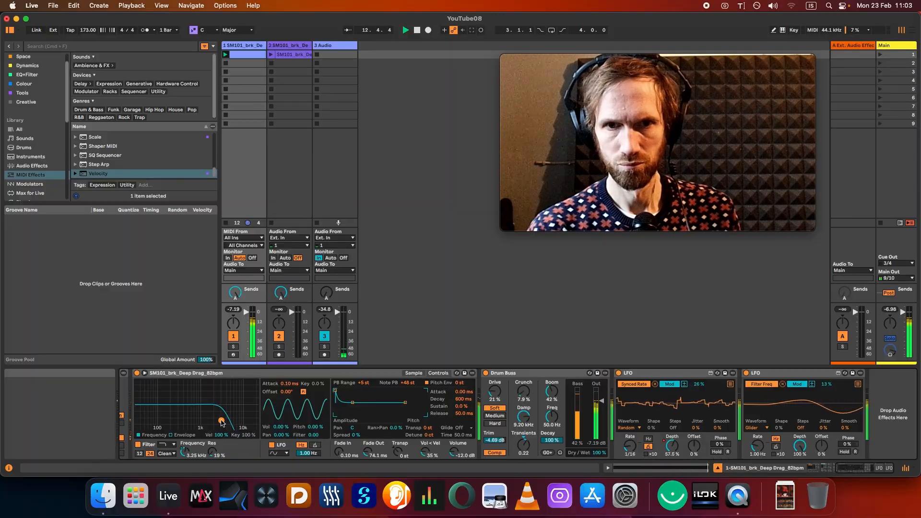
{"action": "left_click_drag", "start_coordinate": [221, 422], "coordinate": [216, 418]}
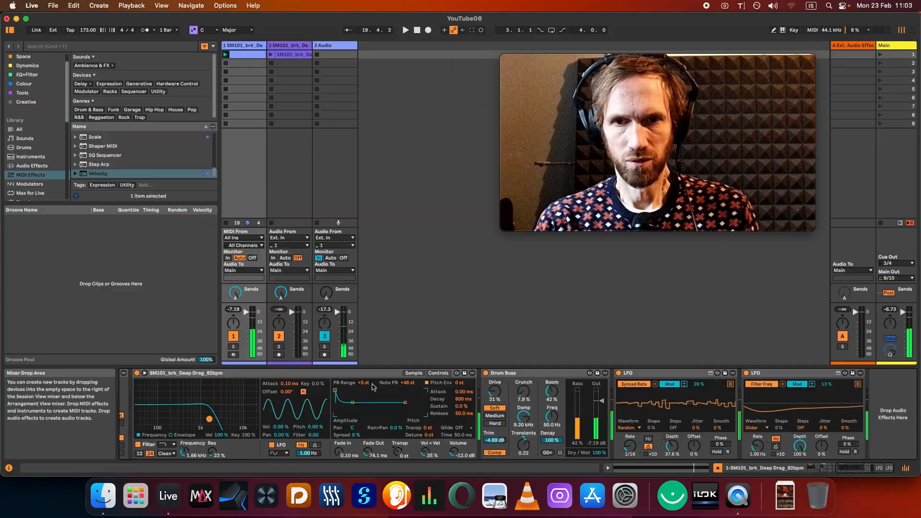
Set Simpler's Spread to 11% and Ran>Pan to 34% while playing back the clip.
{"action": "left_click", "coordinate": [405, 29]}
{"action": "left_click", "coordinate": [415, 30]}
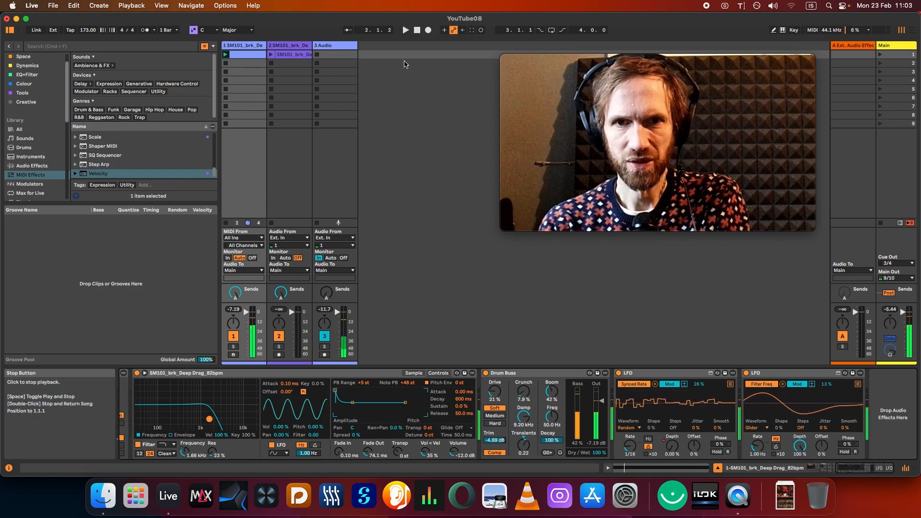
{"action": "left_click", "coordinate": [404, 31]}
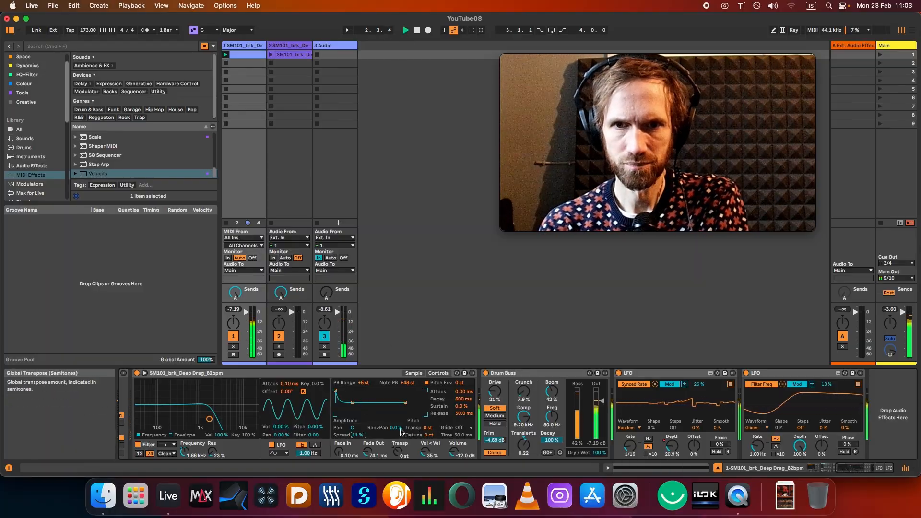
{"action": "left_click_drag", "start_coordinate": [395, 428], "coordinate": [396, 413]}
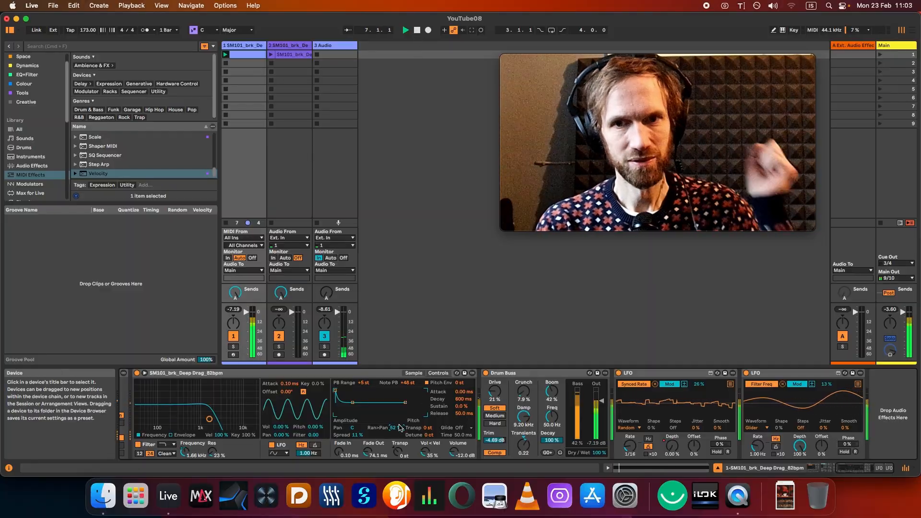
{"action": "left_click_drag", "start_coordinate": [395, 428], "coordinate": [396, 431]}
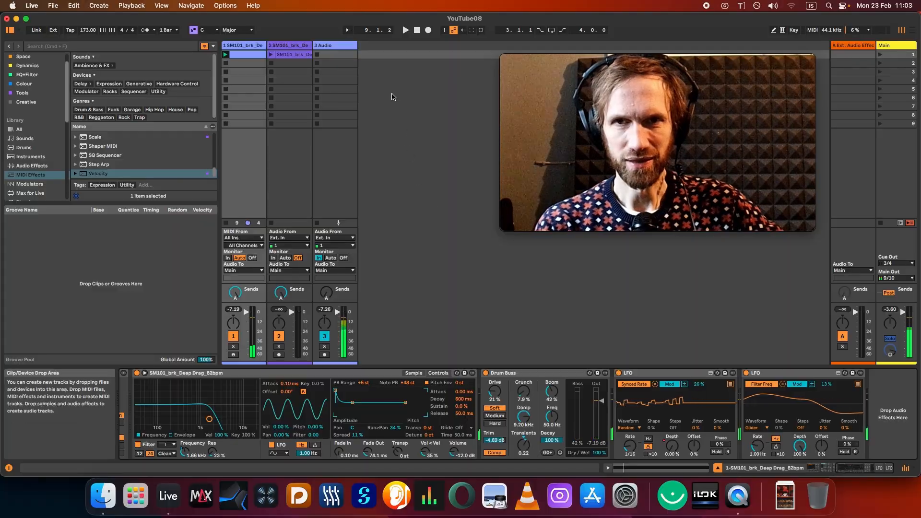
Draw Transpose automation in the first clip with downward ramps into beat 1.3 and the clip's end, and audition it.
{"action": "key", "text": "space"}
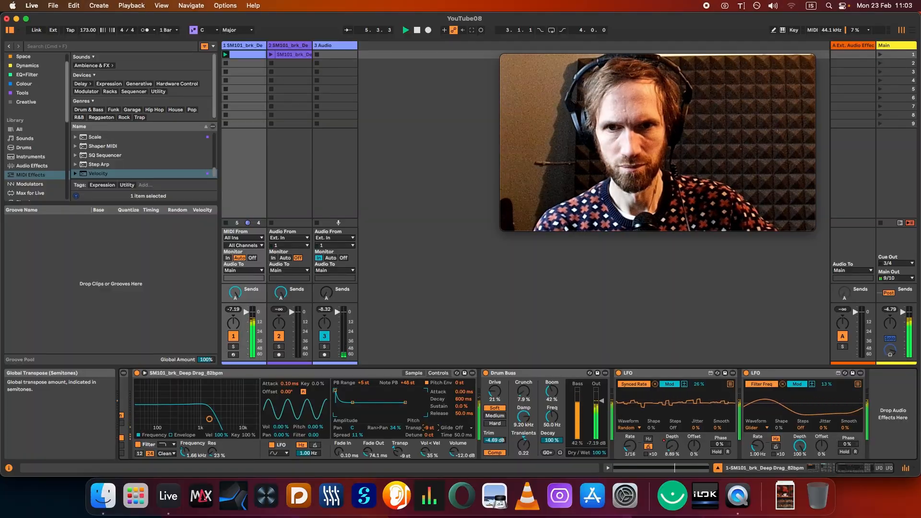
{"action": "key", "text": "space"}
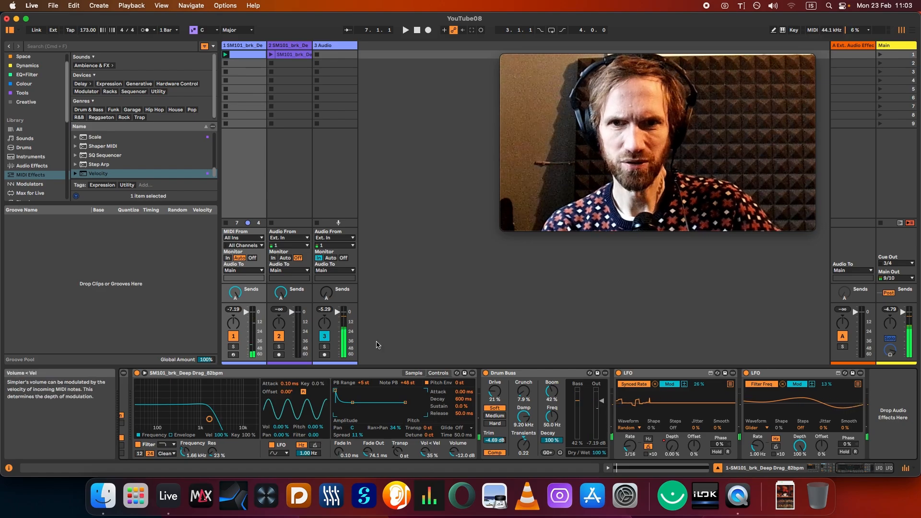
{"action": "left_click", "coordinate": [248, 58]}
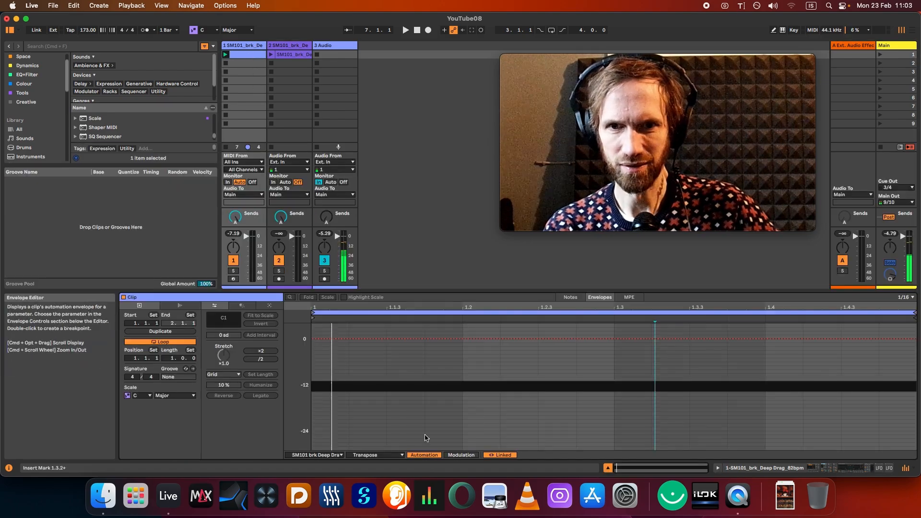
{"action": "left_click", "coordinate": [545, 339]}
{"action": "mouse_move", "coordinate": [614, 339]}
{"action": "left_mouse_down"}
{"action": "mouse_move", "coordinate": [614, 354]}
{"action": "mouse_move", "coordinate": [614, 338]}
{"action": "left_mouse_up"}
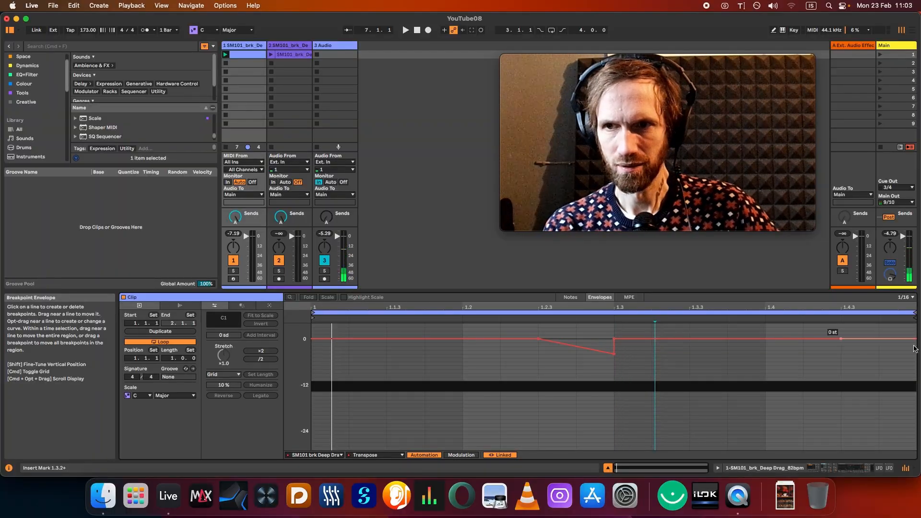
{"action": "left_click_drag", "start_coordinate": [915, 339], "coordinate": [916, 388]}
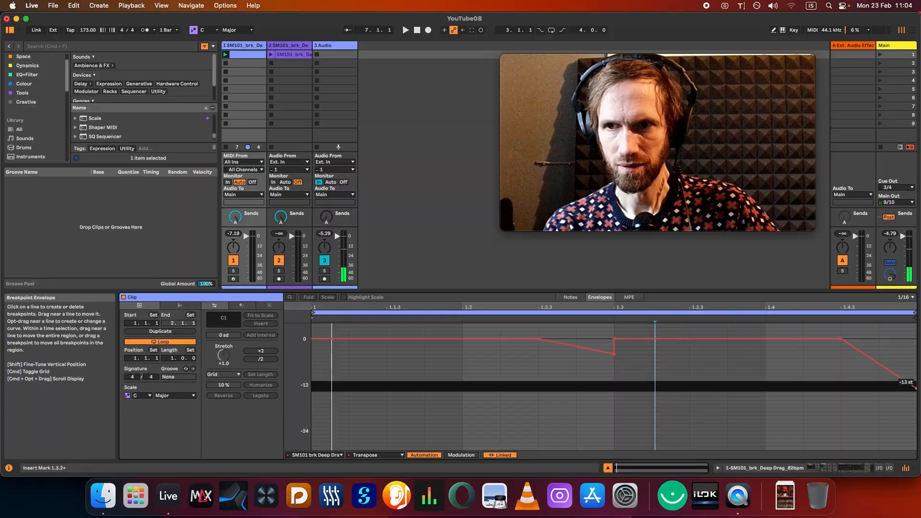
{"action": "left_click", "coordinate": [405, 30]}
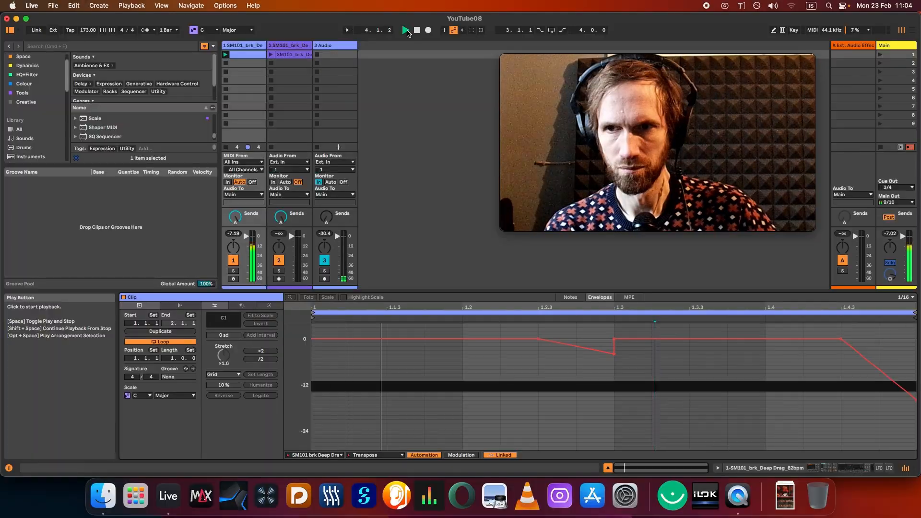
{"action": "left_click", "coordinate": [416, 30]}
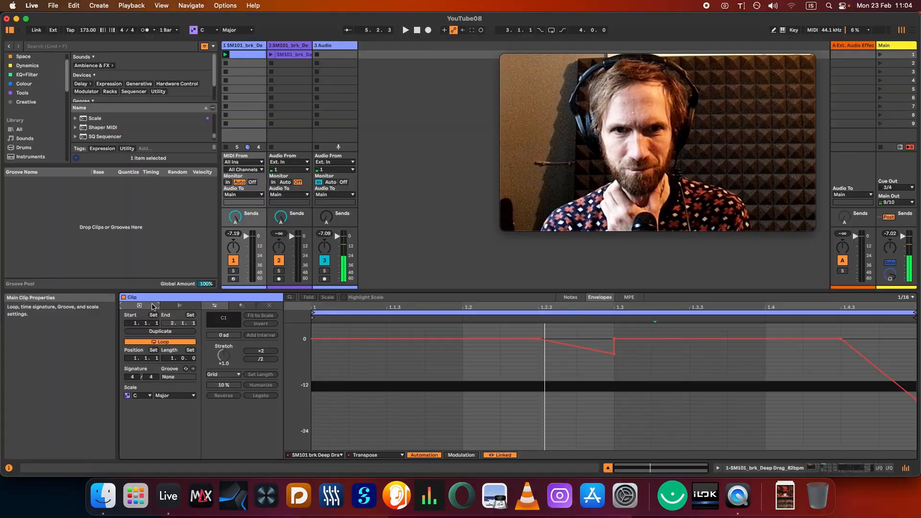
Duplicate the clip's loop to two bars and reshape its Transpose ramps, making the dips shallower and raising the 2.3 breakpoint to +2 st.
{"action": "left_click", "coordinate": [160, 331]}
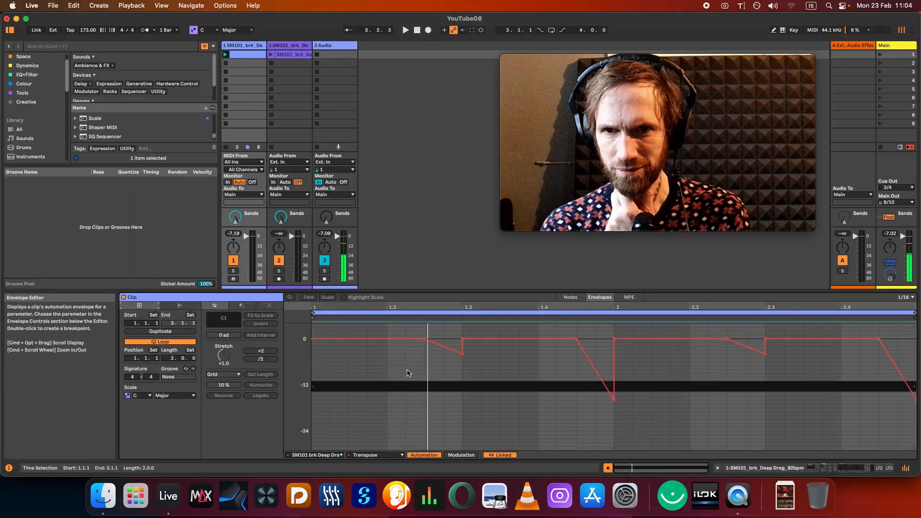
{"action": "left_click_drag", "start_coordinate": [424, 384], "coordinate": [783, 387]}
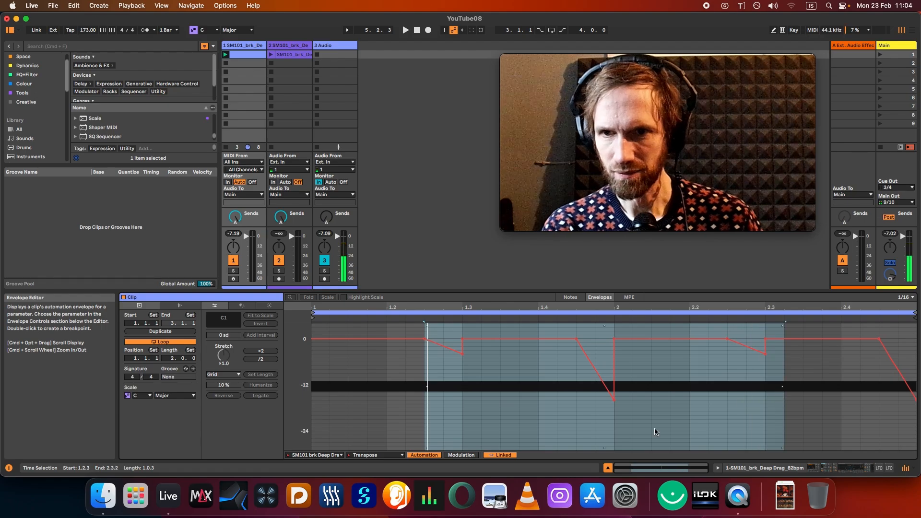
{"action": "mouse_move", "coordinate": [604, 449]}
{"action": "left_mouse_down"}
{"action": "mouse_move", "coordinate": [604, 429]}
{"action": "mouse_move", "coordinate": [603, 438]}
{"action": "left_mouse_up"}
{"action": "left_click", "coordinate": [616, 411]}
{"action": "left_click_drag", "start_coordinate": [615, 396], "coordinate": [614, 354]}
{"action": "left_click_drag", "start_coordinate": [462, 350], "coordinate": [462, 346]}
{"action": "left_click_drag", "start_coordinate": [765, 350], "coordinate": [765, 342]}
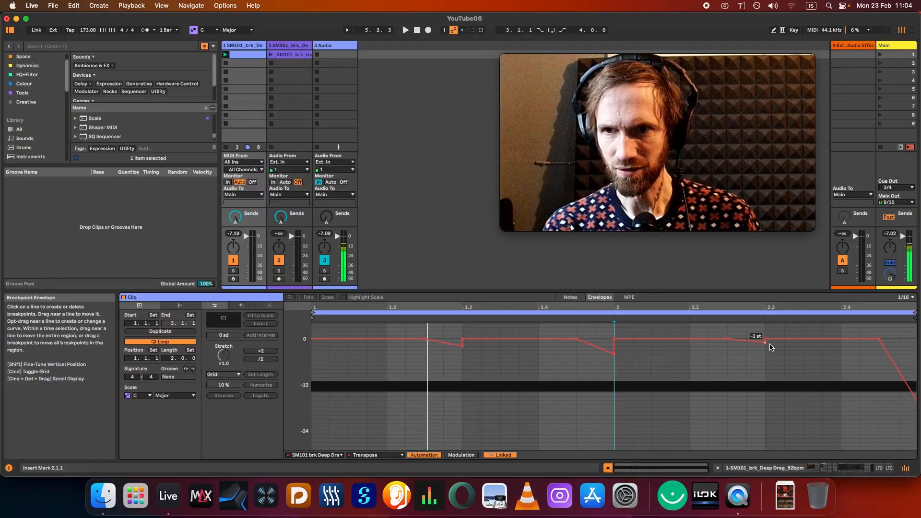
{"action": "left_click_drag", "start_coordinate": [916, 403], "coordinate": [914, 363]}
{"action": "left_click_drag", "start_coordinate": [765, 342], "coordinate": [765, 330]}
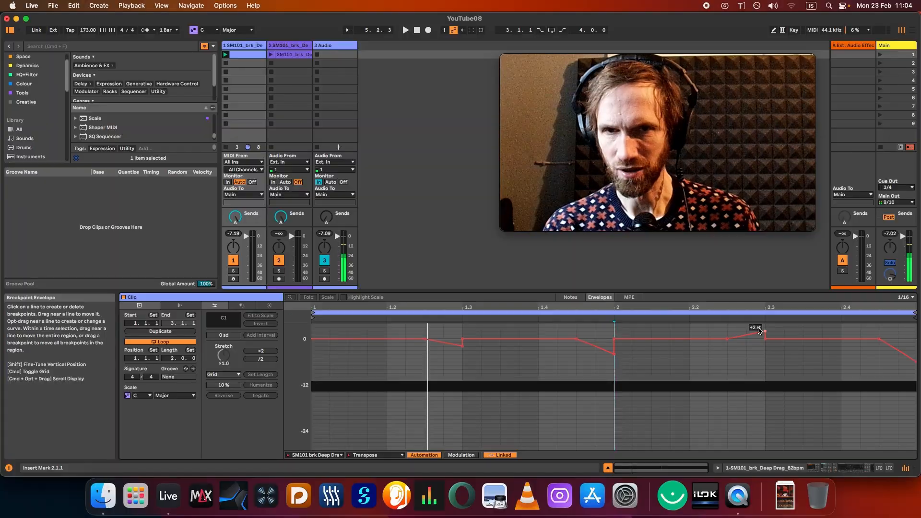
During playback, square off the four Transpose ramps into flat steps, with the step before beat 1.3 at -1 st.
{"action": "left_click", "coordinate": [406, 29]}
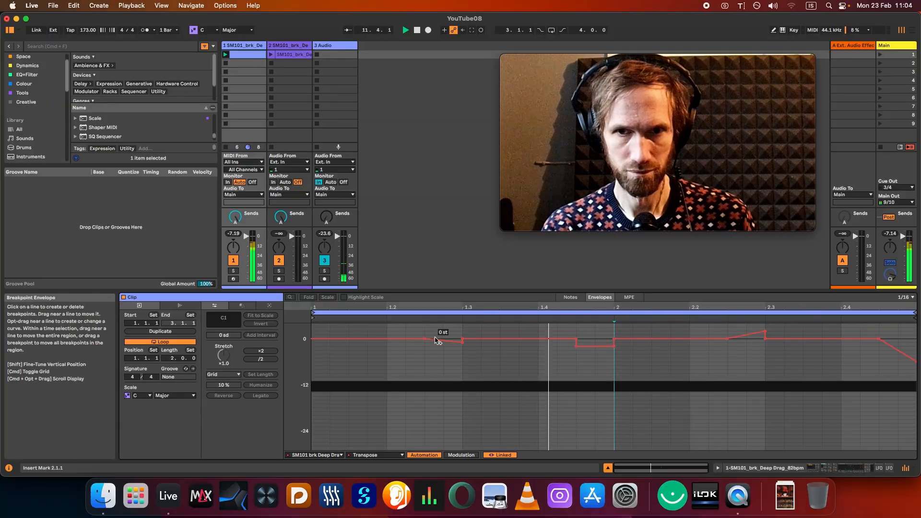
{"action": "left_click_drag", "start_coordinate": [435, 340], "coordinate": [424, 343]}
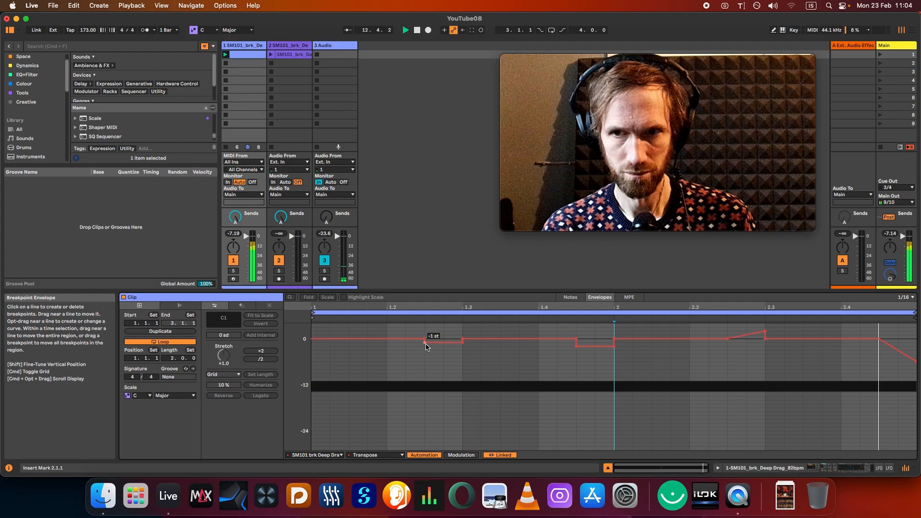
{"action": "left_click", "coordinate": [746, 335]}
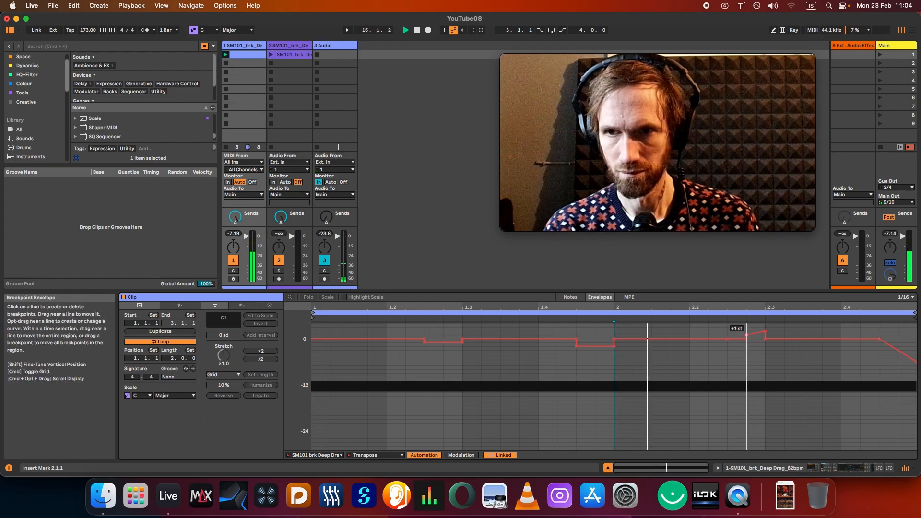
{"action": "left_click_drag", "start_coordinate": [746, 335], "coordinate": [746, 331]}
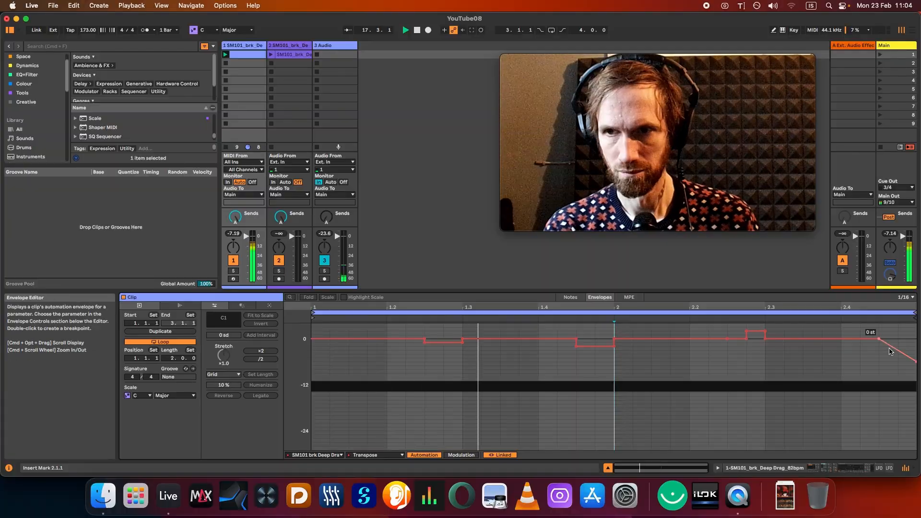
{"action": "left_click_drag", "start_coordinate": [891, 354], "coordinate": [879, 360]}
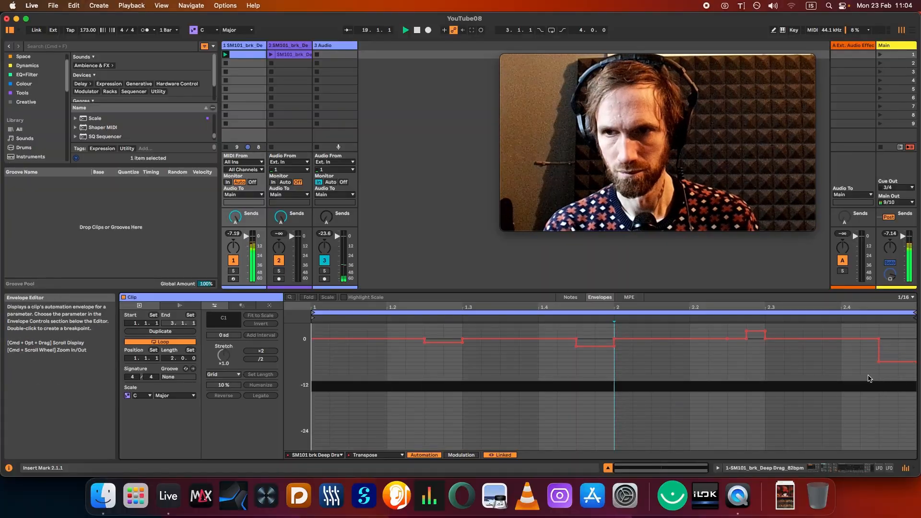
Return to the first track's device chain and set the first LFO's modulation amount to 4% during playback.
{"action": "left_click", "coordinate": [877, 467]}
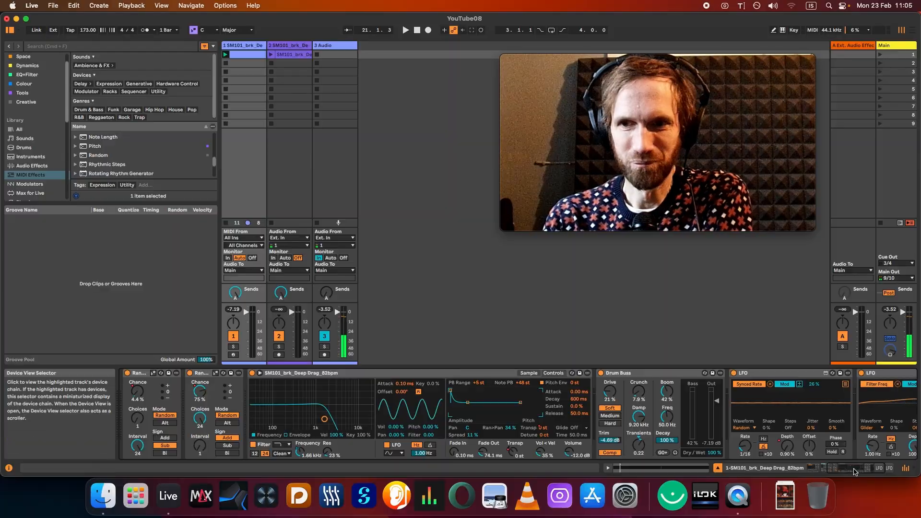
{"action": "left_click_drag", "start_coordinate": [866, 472], "coordinate": [769, 472]}
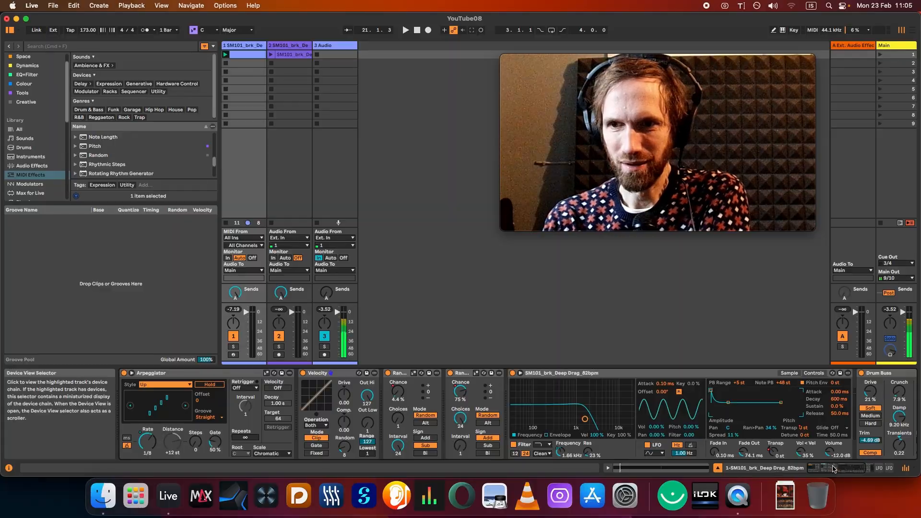
{"action": "left_click_drag", "start_coordinate": [833, 467], "coordinate": [852, 467]}
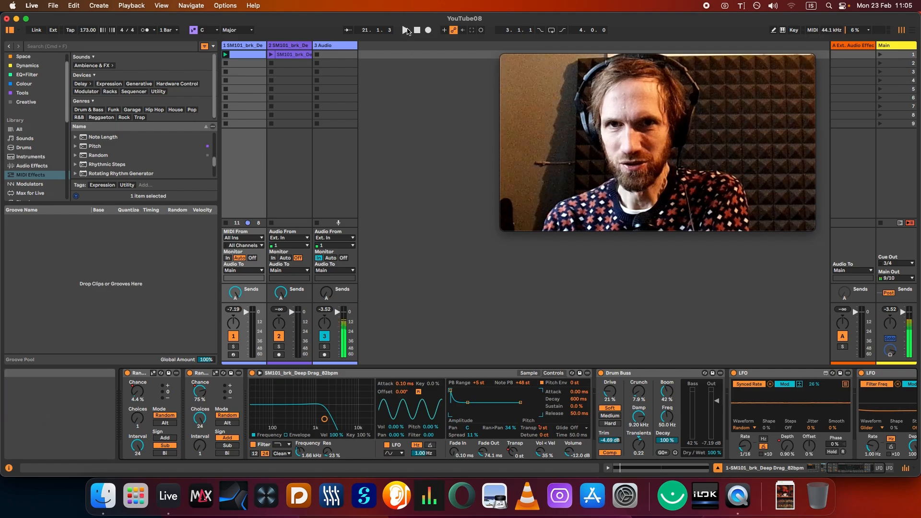
{"action": "key", "text": "space"}
{"action": "left_click", "coordinate": [801, 374]}
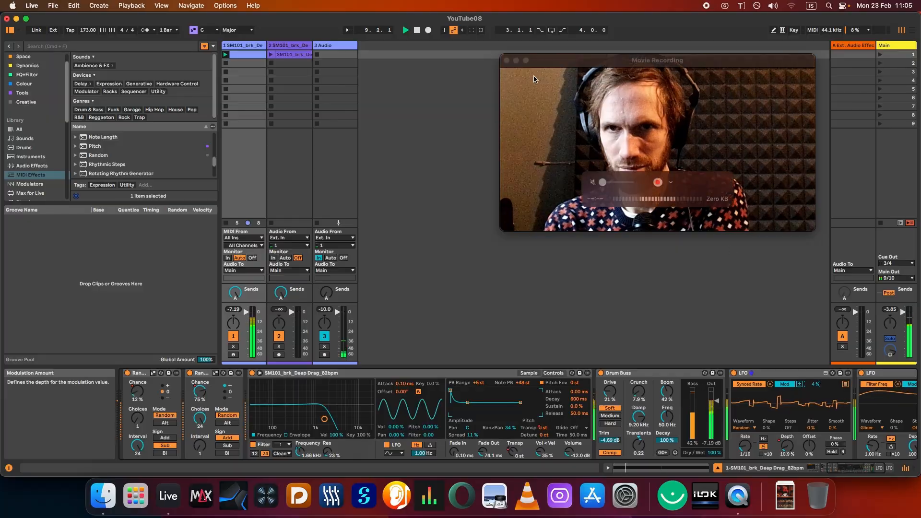
Lower Simpler's filter frequency to 942 Hz, shorten its pitch envelope decay to 104 ms, and stop playback.
{"action": "left_click_drag", "start_coordinate": [325, 419], "coordinate": [314, 417]}
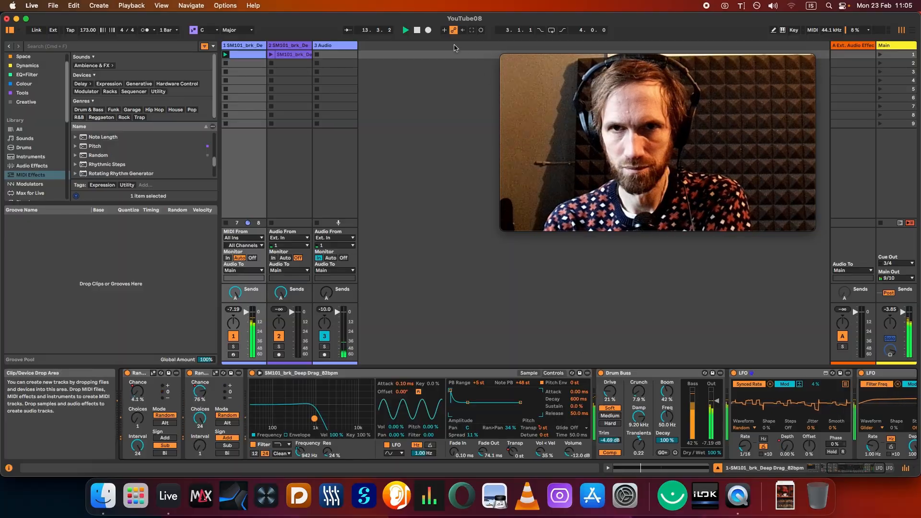
{"action": "mouse_move", "coordinate": [579, 399]}
{"action": "left_mouse_down"}
{"action": "mouse_move", "coordinate": [578, 422]}
{"action": "mouse_move", "coordinate": [578, 399]}
{"action": "left_mouse_up"}
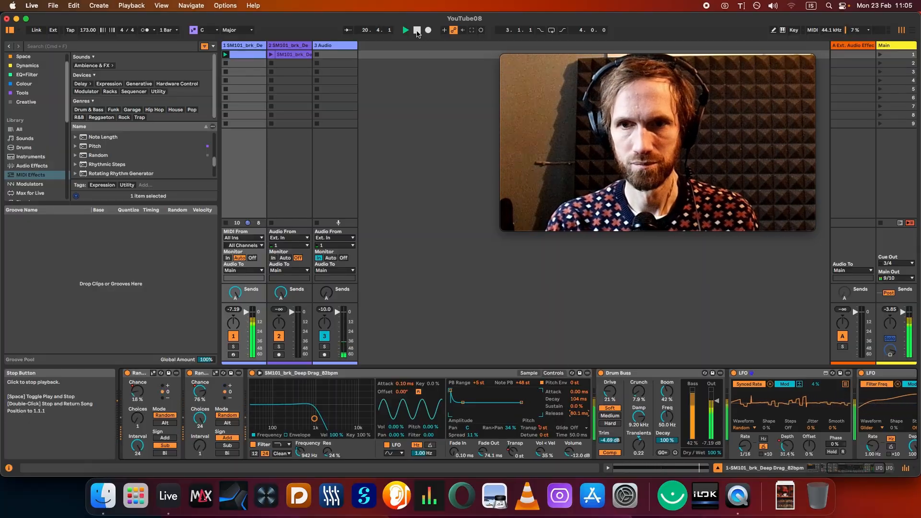
{"action": "left_click", "coordinate": [417, 30]}
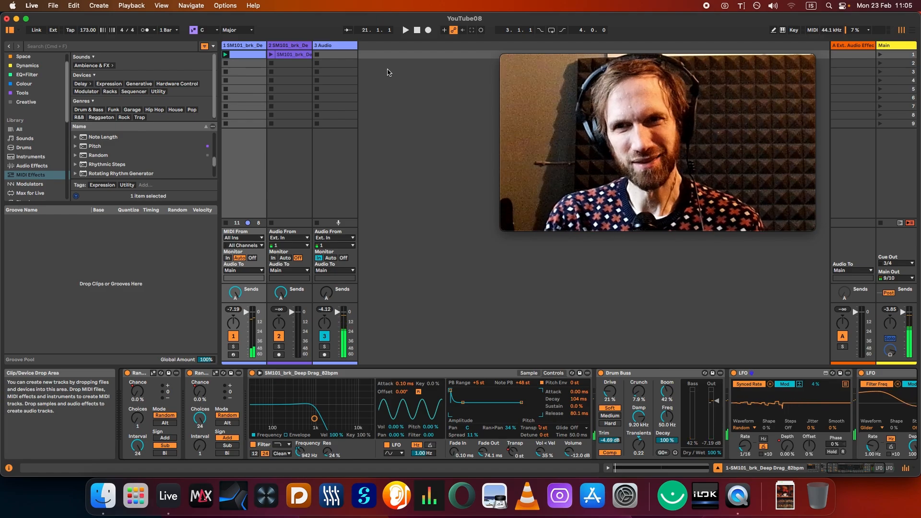
Review the first clip's Transpose automation envelope from beat 1.2 to the clip's end.
{"action": "double_click", "coordinate": [255, 55]}
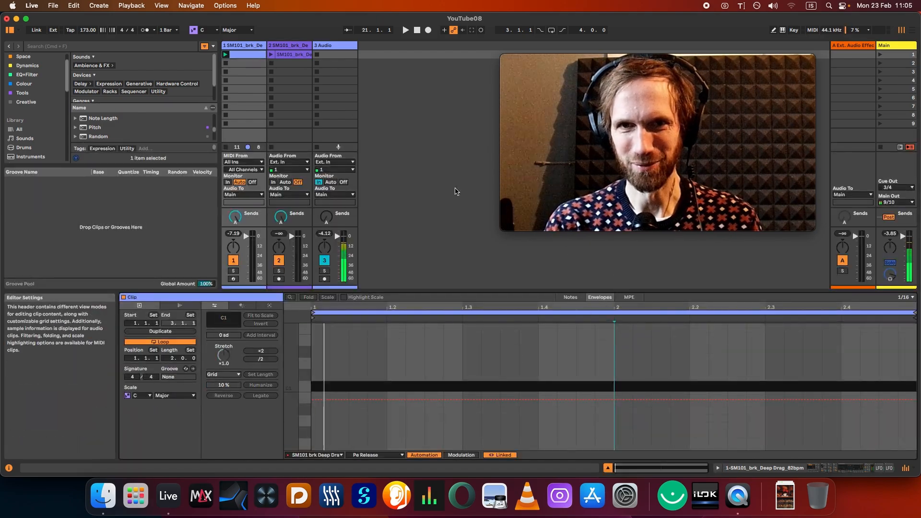
{"action": "left_click", "coordinate": [377, 454]}
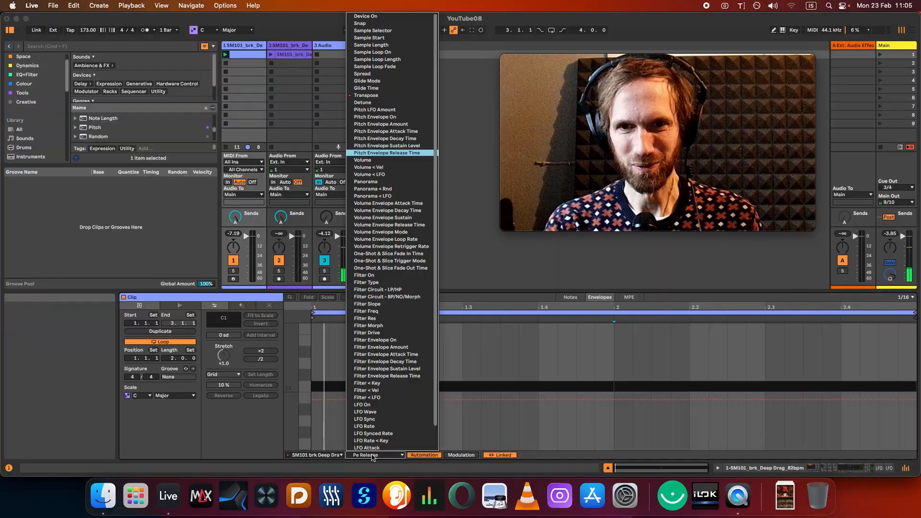
{"action": "left_click", "coordinate": [379, 94]}
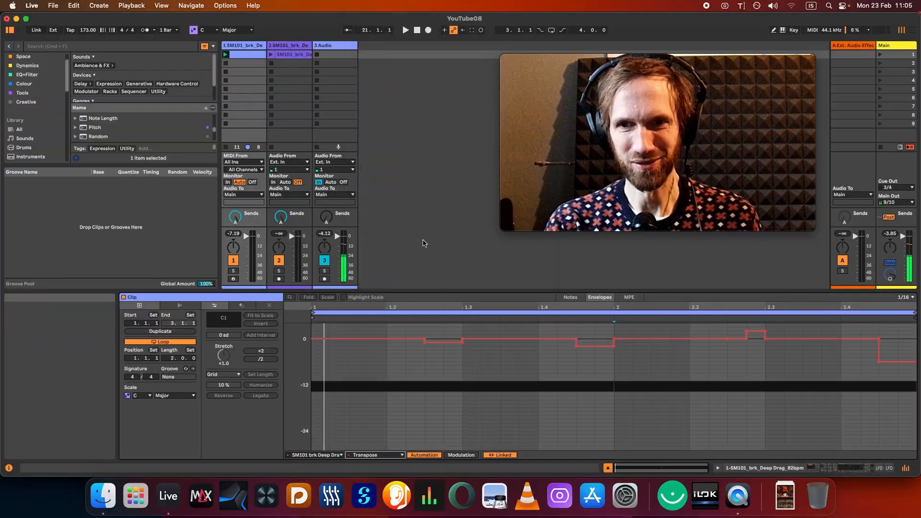
{"action": "left_click_drag", "start_coordinate": [392, 385], "coordinate": [917, 386]}
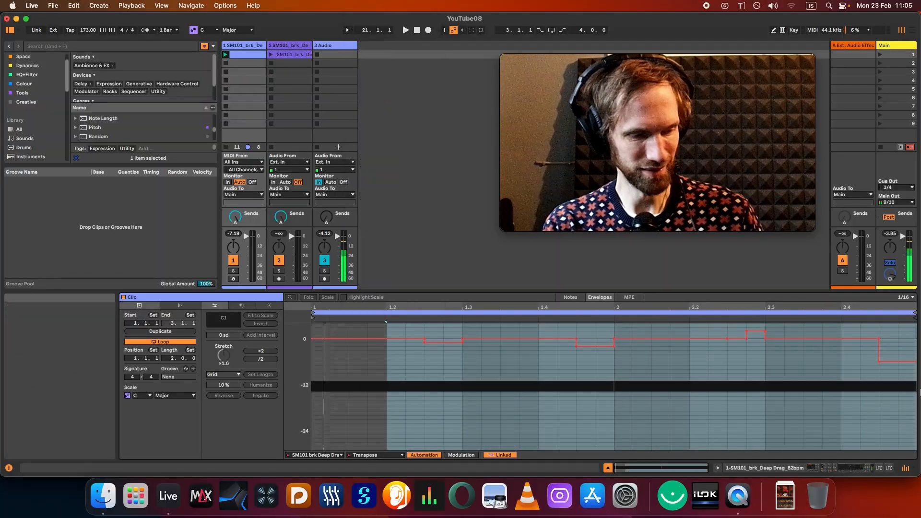
{"action": "left_click", "coordinate": [60, 297]}
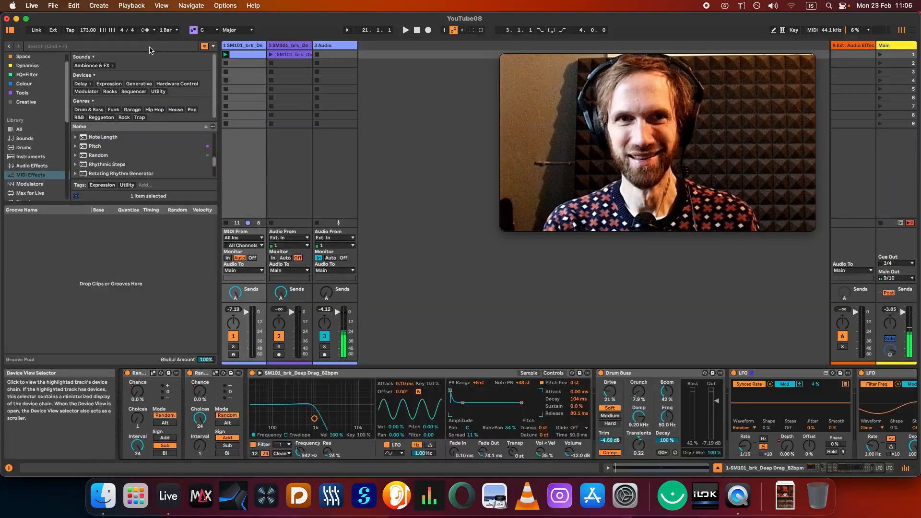
Insert a Beat Repeat audio effect between Simpler and Drum Buss on the first track.
{"action": "left_click", "coordinate": [29, 166]}
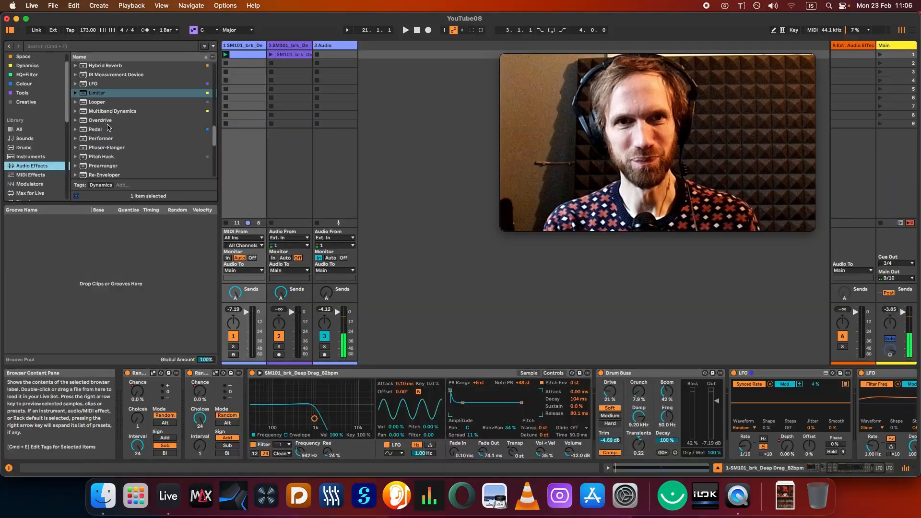
{"action": "scroll", "coordinate": [107, 128], "scroll_direction": "up", "scroll_amount": 10}
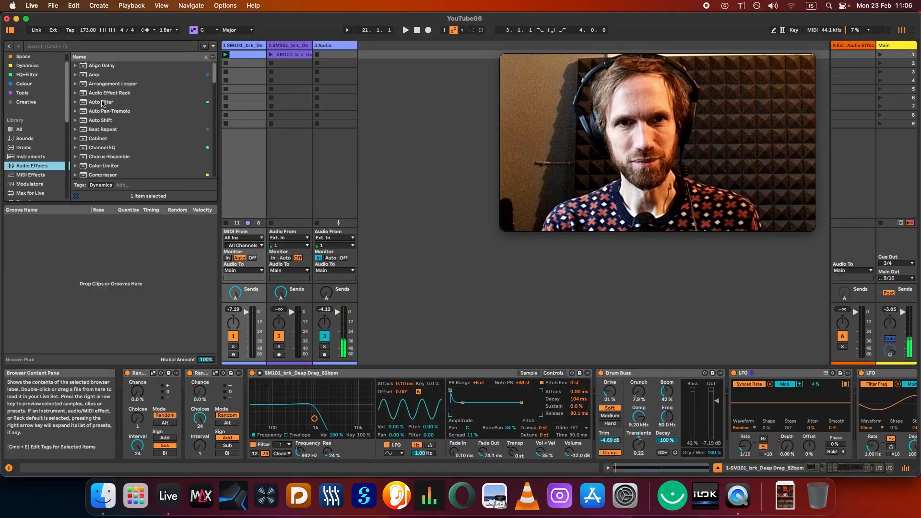
{"action": "scroll", "coordinate": [113, 148], "scroll_direction": "down", "scroll_amount": 10}
{"action": "scroll", "coordinate": [110, 135], "scroll_direction": "up", "scroll_amount": 10}
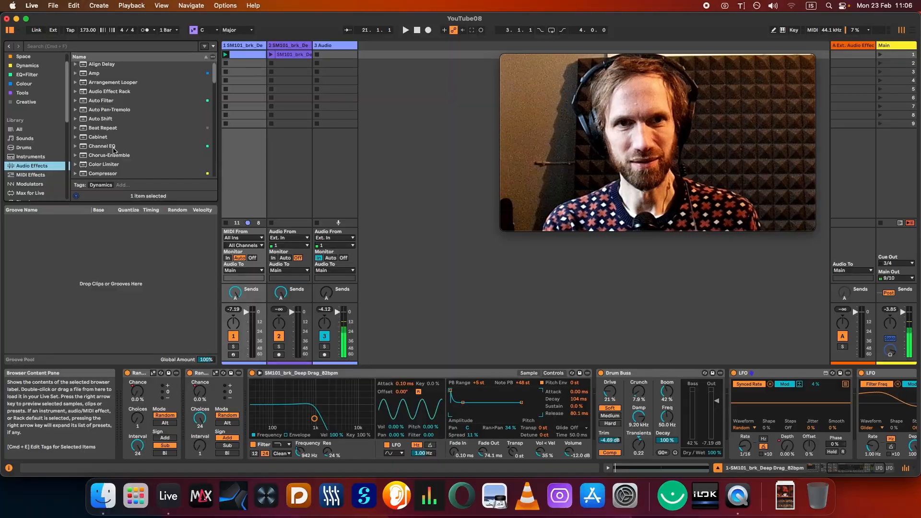
{"action": "left_click_drag", "start_coordinate": [102, 131], "coordinate": [600, 374]}
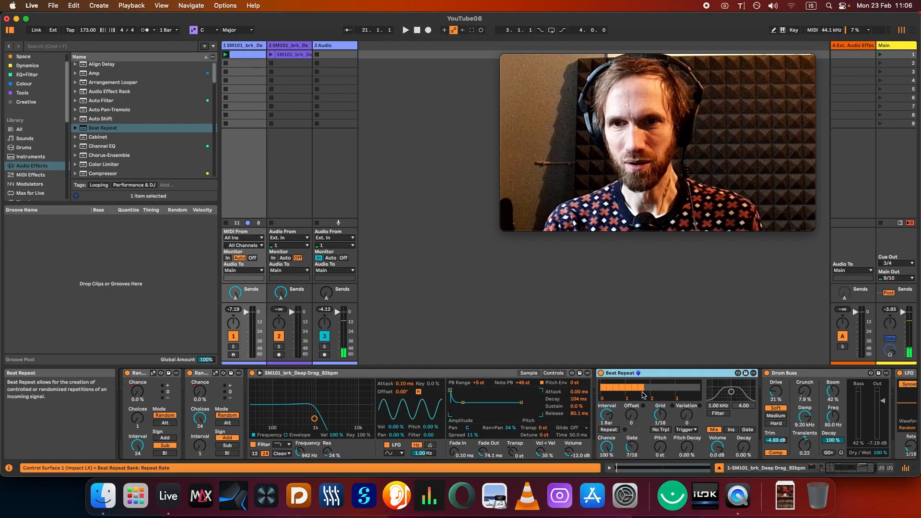
While playing the clip, set Beat Repeat's Interval to 1/8 and Chance to 19.8%, and adjust its grid Variation.
{"action": "left_click", "coordinate": [405, 32]}
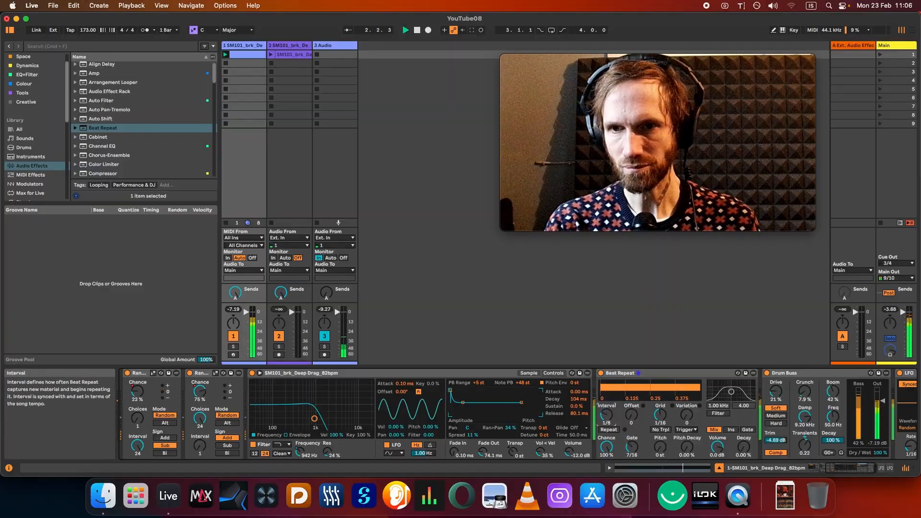
{"action": "left_click_drag", "start_coordinate": [607, 445], "coordinate": [606, 460]}
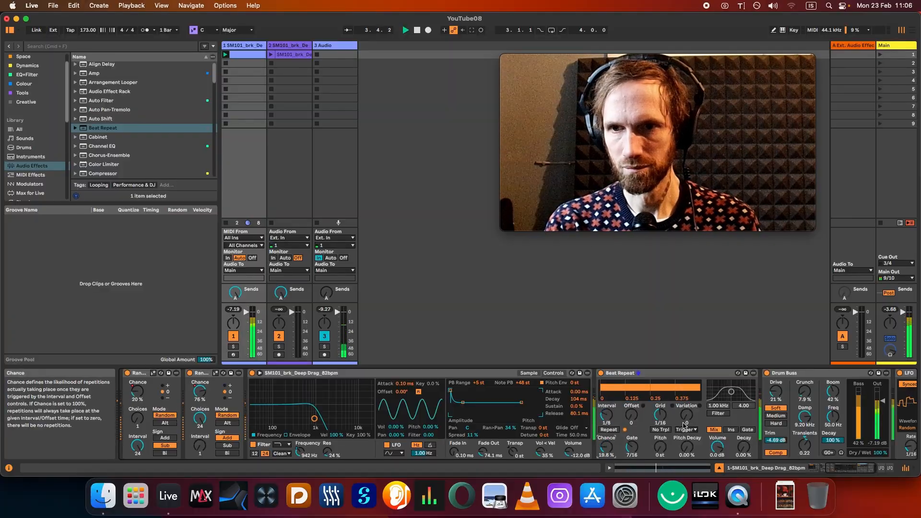
{"action": "left_click_drag", "start_coordinate": [685, 425], "coordinate": [685, 413]}
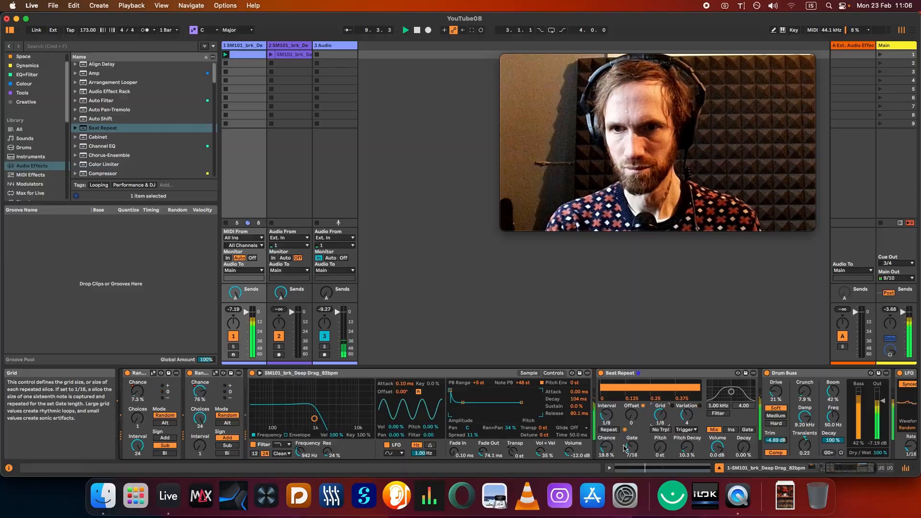
Set Beat Repeat's Gate to 3/16, switch its output mode to Insert, and stop playback.
{"action": "left_click_drag", "start_coordinate": [624, 449], "coordinate": [625, 453]}
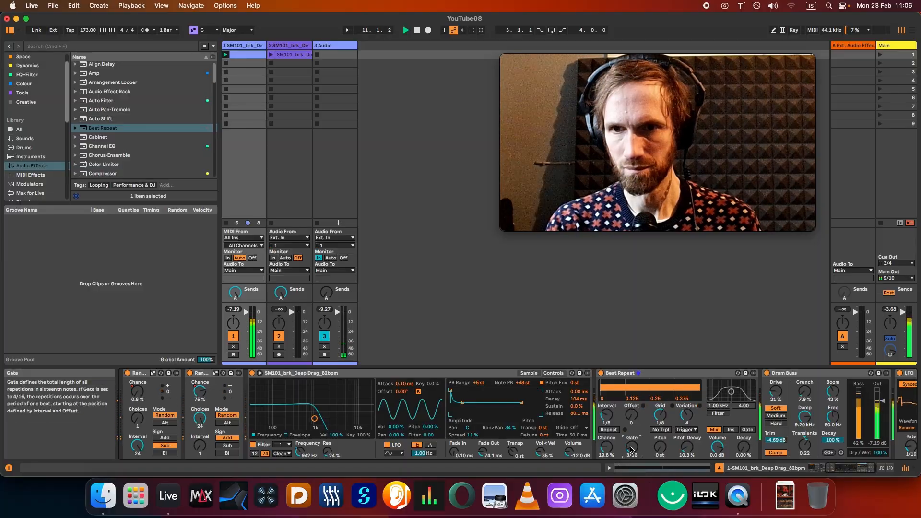
{"action": "left_click", "coordinate": [730, 430]}
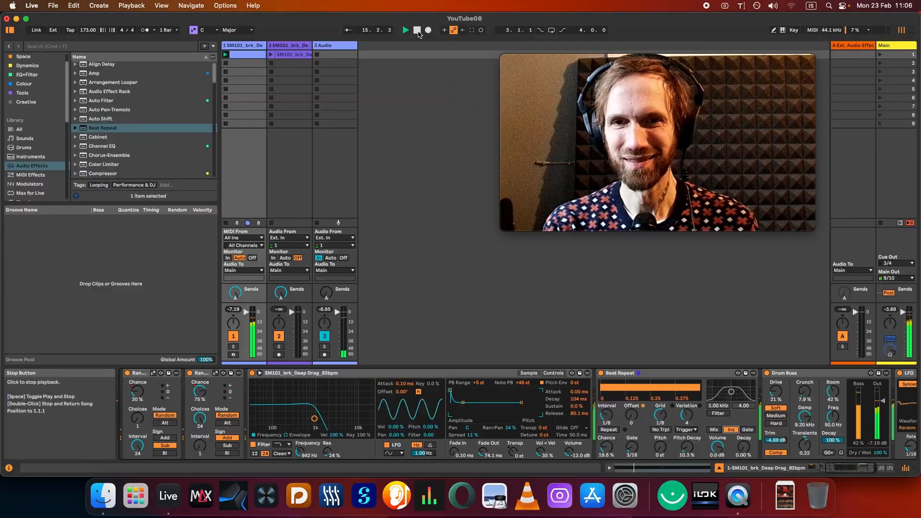
{"action": "left_click", "coordinate": [417, 30]}
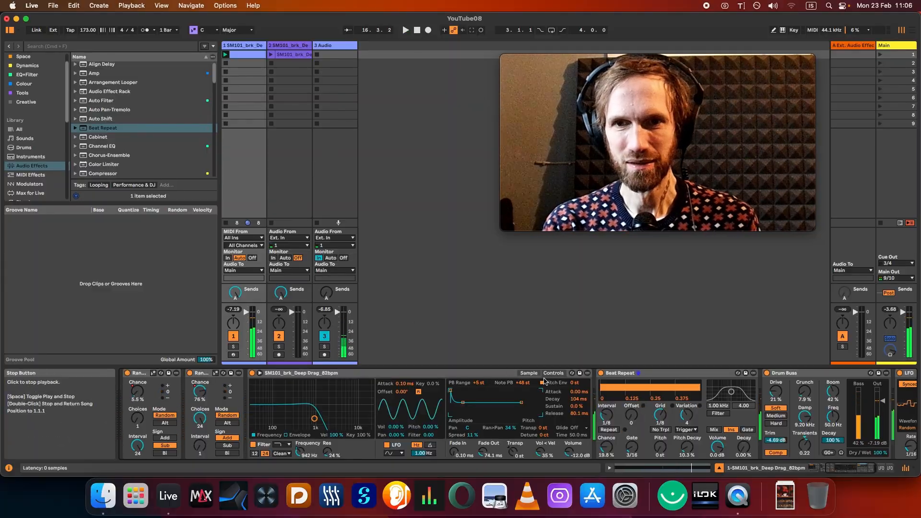
Show Simpler's sample waveform and audition hi-hat loops from the Live HiHats folder of the Break Selection pack.
{"action": "left_click", "coordinate": [529, 373]}
{"action": "scroll", "coordinate": [38, 158], "scroll_direction": "down", "scroll_amount": 5}
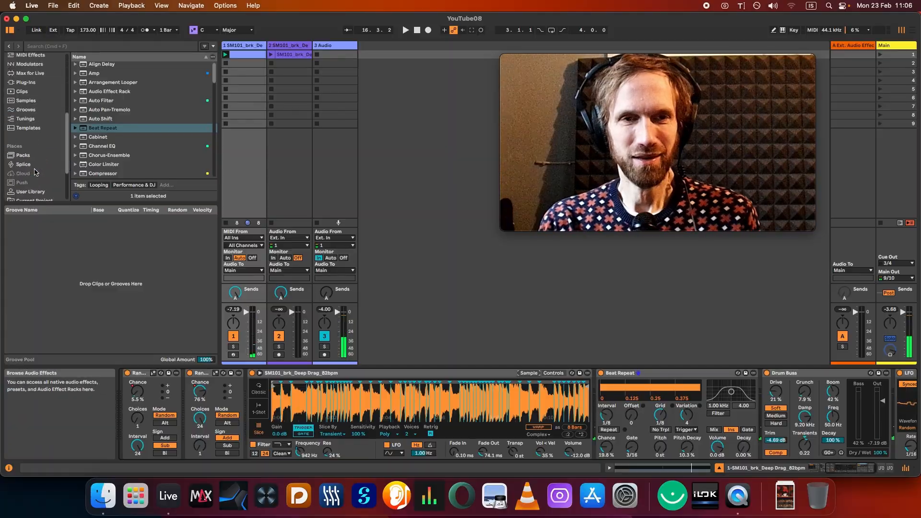
{"action": "left_click", "coordinate": [28, 158]}
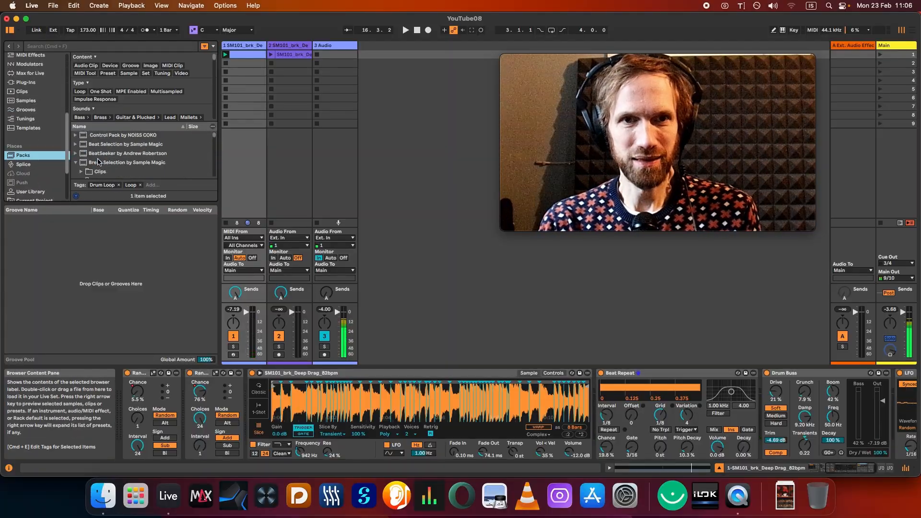
{"action": "scroll", "coordinate": [98, 162], "scroll_direction": "down", "scroll_amount": 1}
{"action": "scroll", "coordinate": [134, 166], "scroll_direction": "down", "scroll_amount": 6}
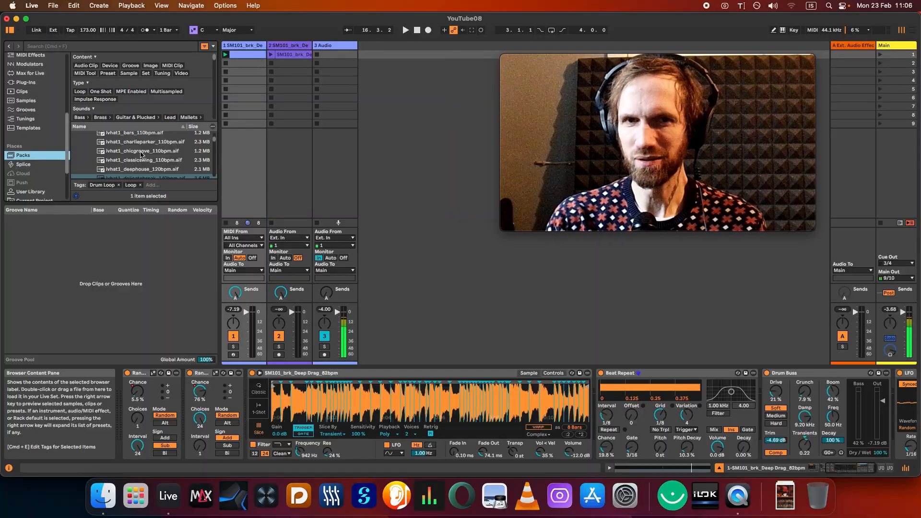
{"action": "left_click", "coordinate": [141, 152]}
{"action": "left_click", "coordinate": [149, 143]}
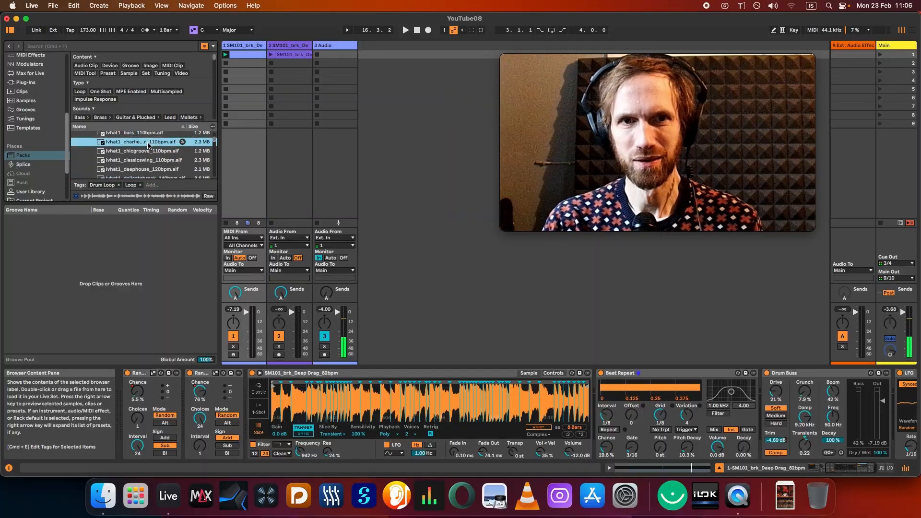
{"action": "left_click", "coordinate": [148, 169]}
{"action": "left_click", "coordinate": [153, 159]}
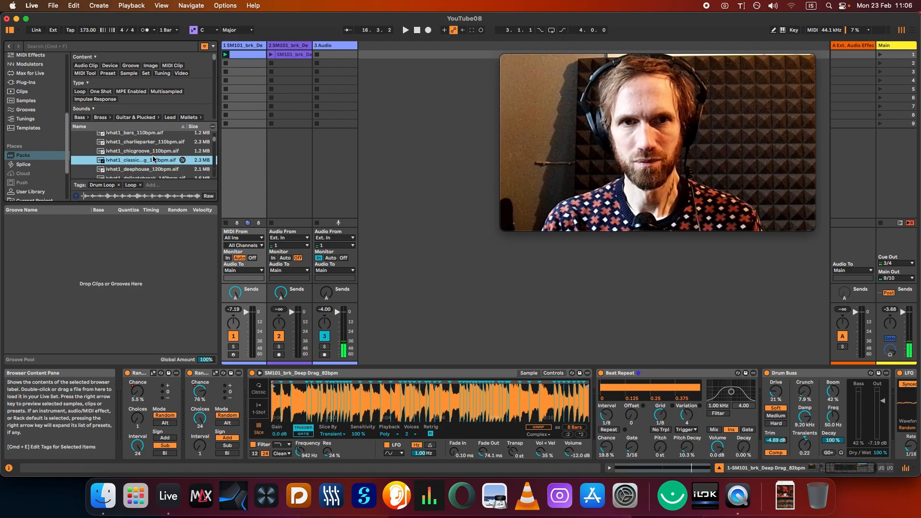
Replace Simpler's sample with SM101_brk_ding ding_160bpm from the Break Selection pack's Vintage Breaks folder.
{"action": "scroll", "coordinate": [144, 158], "scroll_direction": "up", "scroll_amount": 5}
{"action": "scroll", "coordinate": [95, 172], "scroll_direction": "down", "scroll_amount": 1}
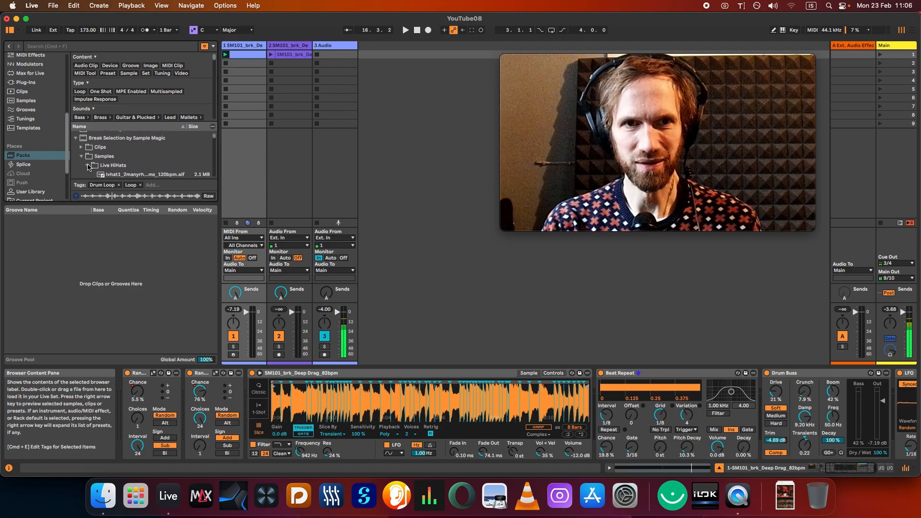
{"action": "left_click", "coordinate": [87, 165]}
{"action": "scroll", "coordinate": [88, 167], "scroll_direction": "down", "scroll_amount": 3}
{"action": "scroll", "coordinate": [124, 166], "scroll_direction": "down", "scroll_amount": 3}
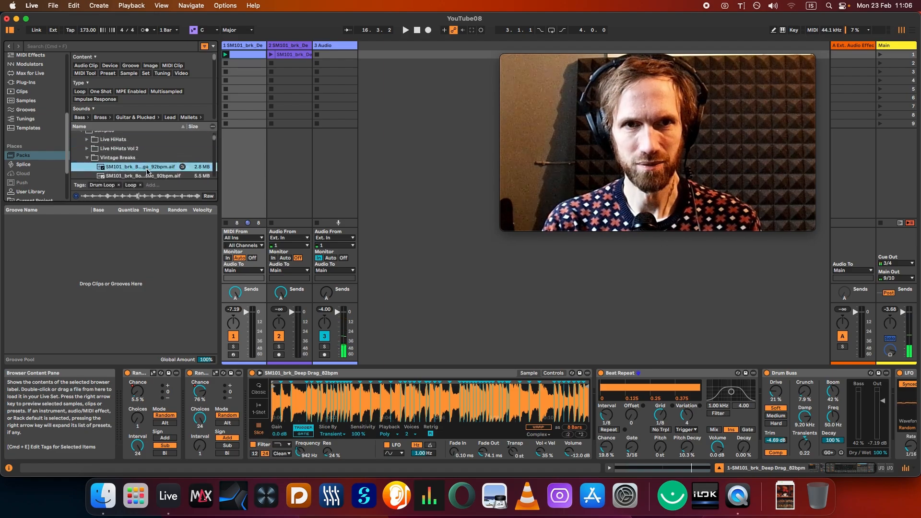
{"action": "left_click", "coordinate": [127, 168]}
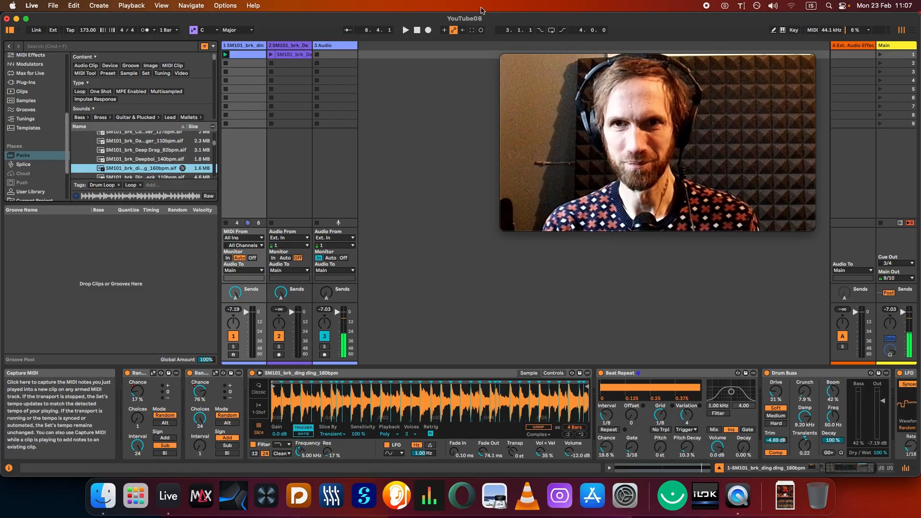
During playback, set Simpler's Fade Out to 28.4 ms and Transpose to -6 st, and the song tempo to 166 BPM.
{"action": "left_click", "coordinate": [405, 30]}
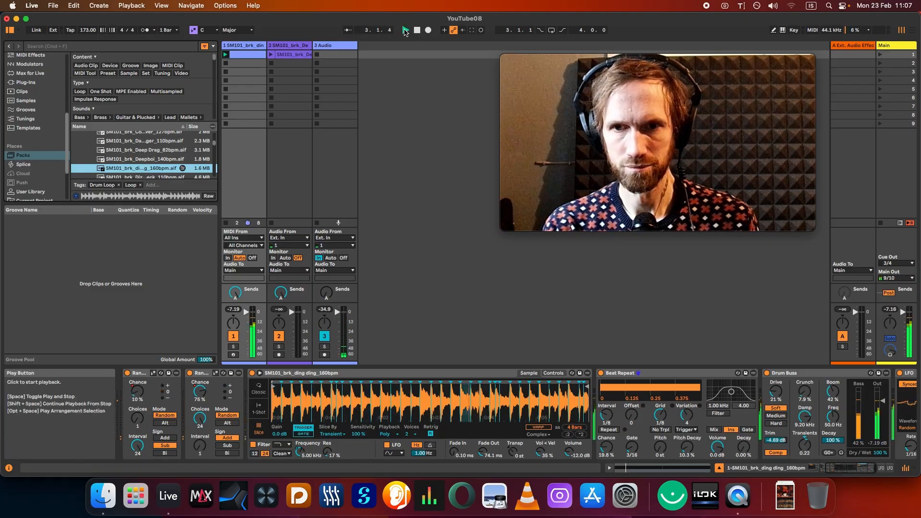
{"action": "left_click_drag", "start_coordinate": [490, 455], "coordinate": [490, 465]}
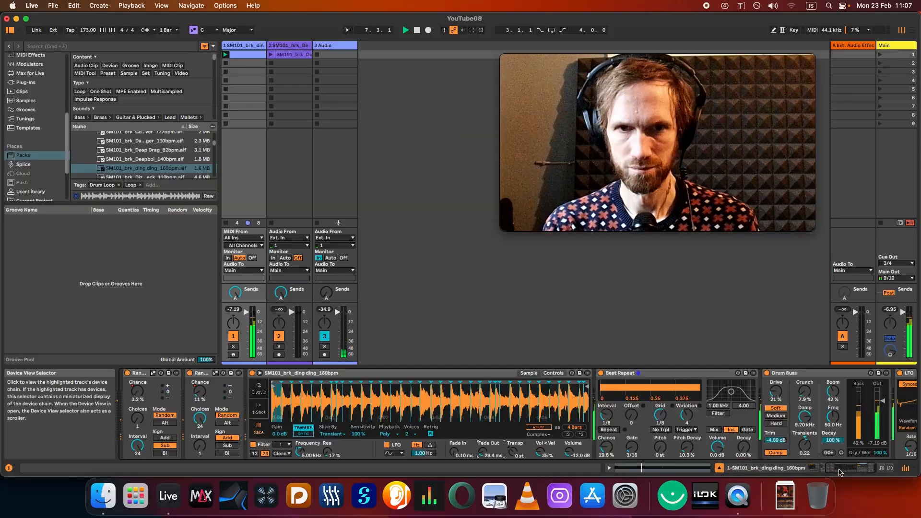
{"action": "left_click_drag", "start_coordinate": [838, 469], "coordinate": [779, 470]}
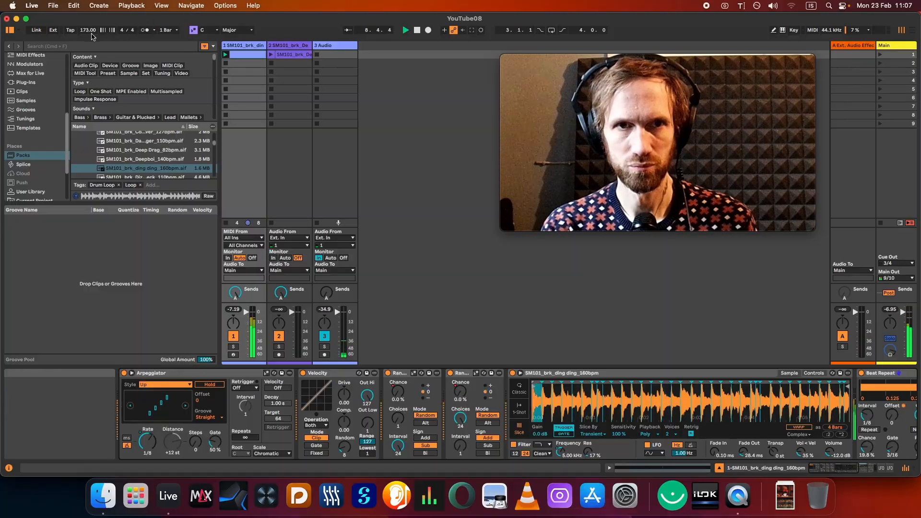
{"action": "left_click_drag", "start_coordinate": [87, 30], "coordinate": [88, 33]}
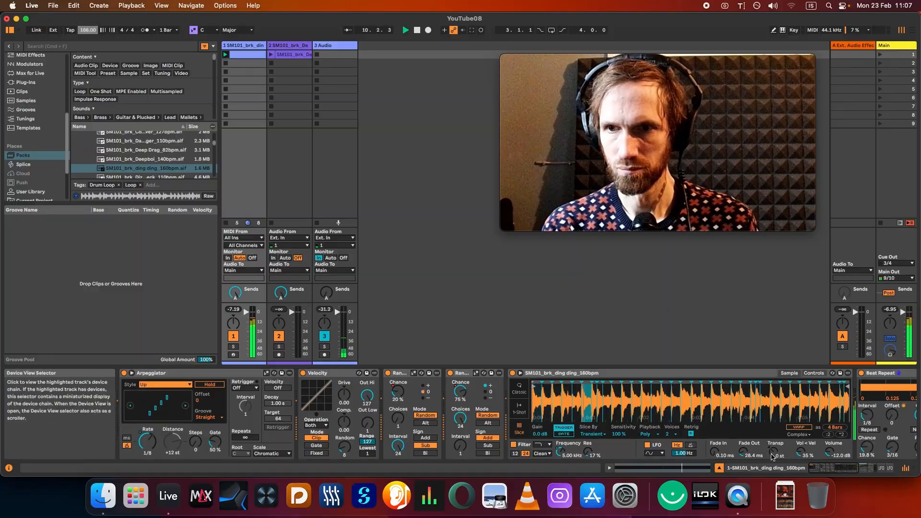
{"action": "left_click_drag", "start_coordinate": [773, 452], "coordinate": [773, 459]}
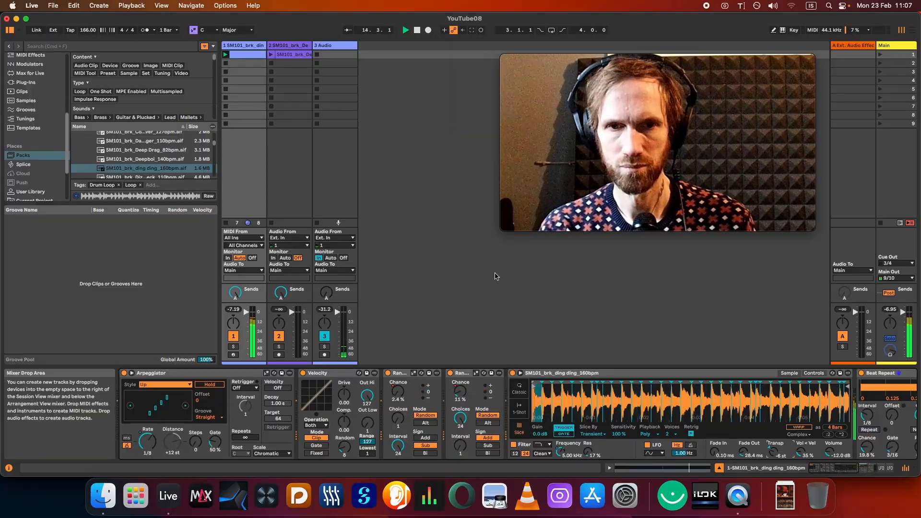
Raise the Arpeggiator's Gate to 74% and Simpler's Fade Out to 59.3 ms, stop playback, and show the end of the device chain.
{"action": "mouse_move", "coordinate": [213, 446]}
{"action": "left_mouse_down"}
{"action": "mouse_move", "coordinate": [213, 430]}
{"action": "mouse_move", "coordinate": [214, 455]}
{"action": "left_mouse_up"}
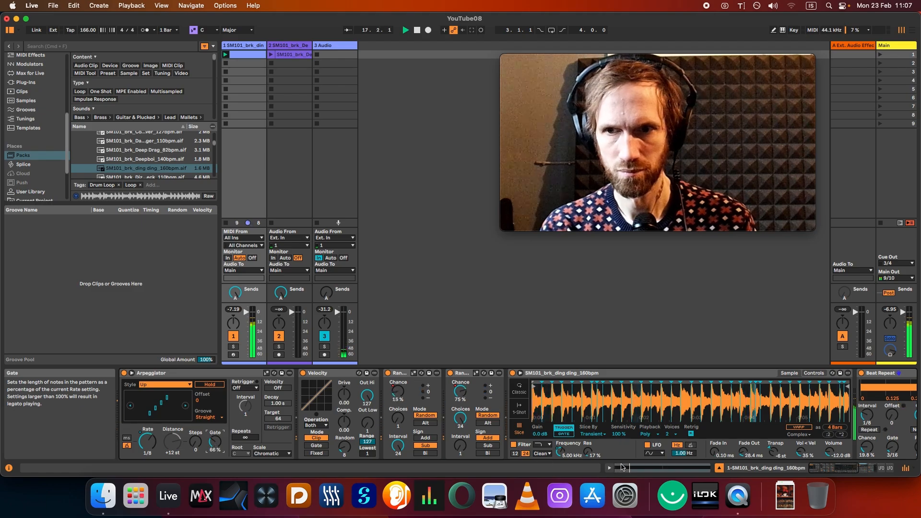
{"action": "left_click_drag", "start_coordinate": [742, 458], "coordinate": [742, 453]}
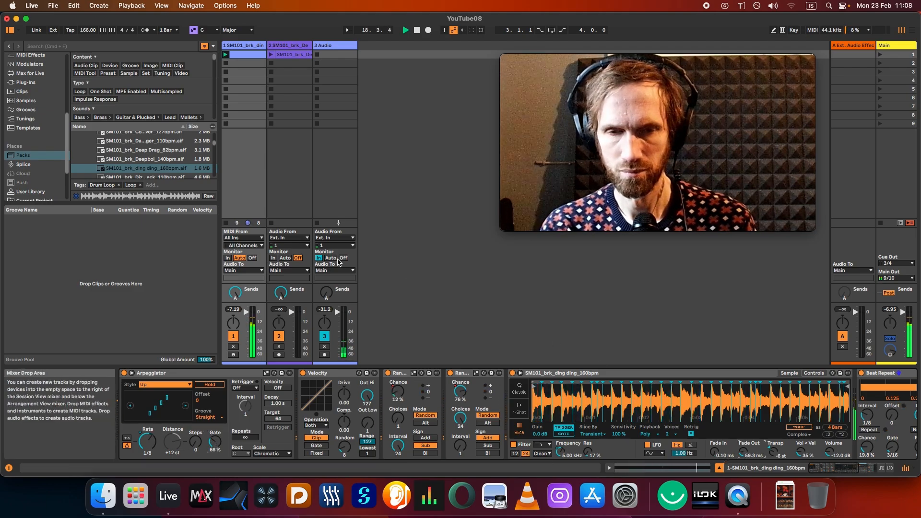
{"action": "mouse_move", "coordinate": [214, 445]}
{"action": "left_mouse_down"}
{"action": "mouse_move", "coordinate": [214, 463]}
{"action": "mouse_move", "coordinate": [213, 454]}
{"action": "left_mouse_up"}
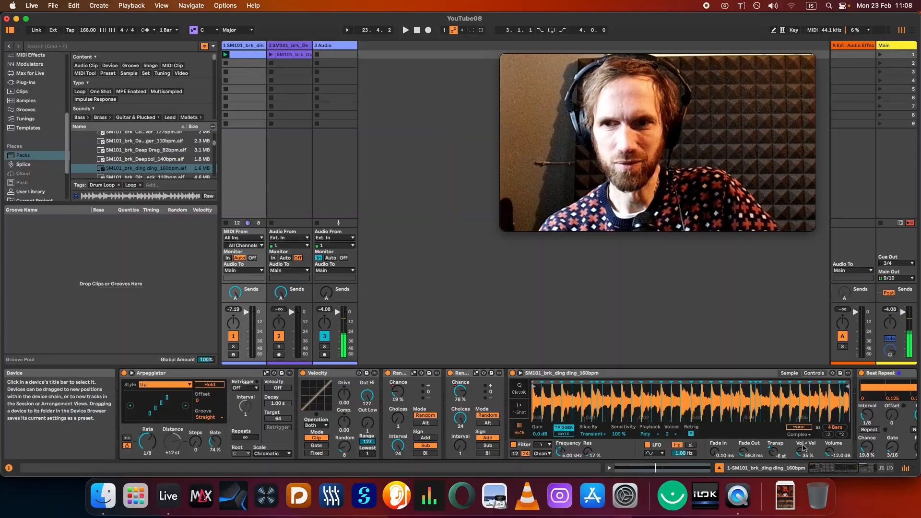
{"action": "left_click", "coordinate": [889, 468]}
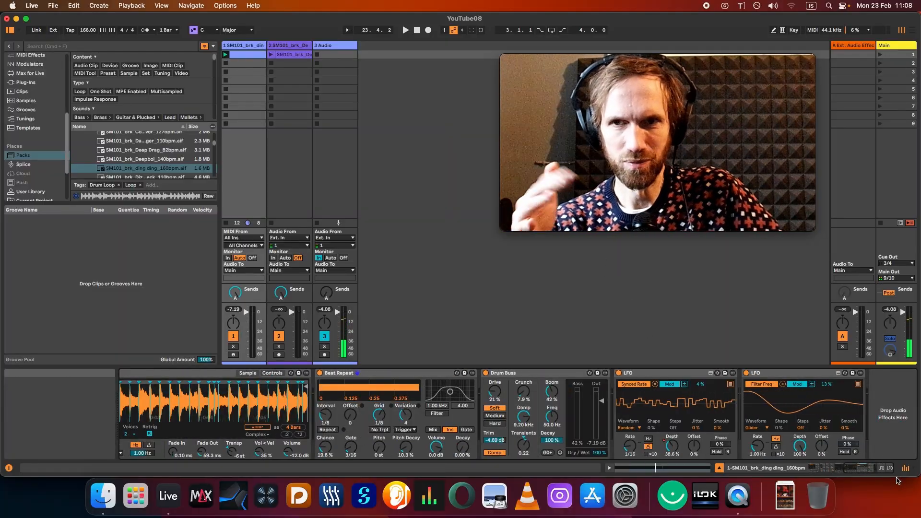